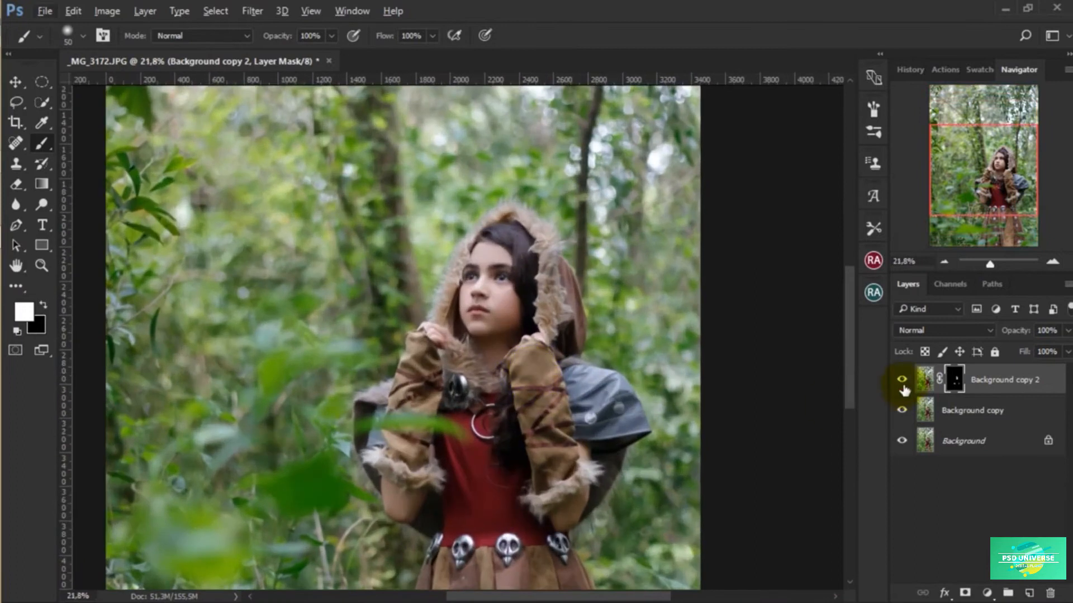
Step: Merge the Background copy and Background copy 2 layers into a single layer
{"action": "scroll", "coordinate": [413, 389], "scroll_direction": "down", "scroll_amount": 6}
{"action": "left_click", "coordinate": [994, 412], "text": "ctrl"}
{"action": "right_click", "coordinate": [994, 412]}
{"action": "left_click", "coordinate": [726, 563]}
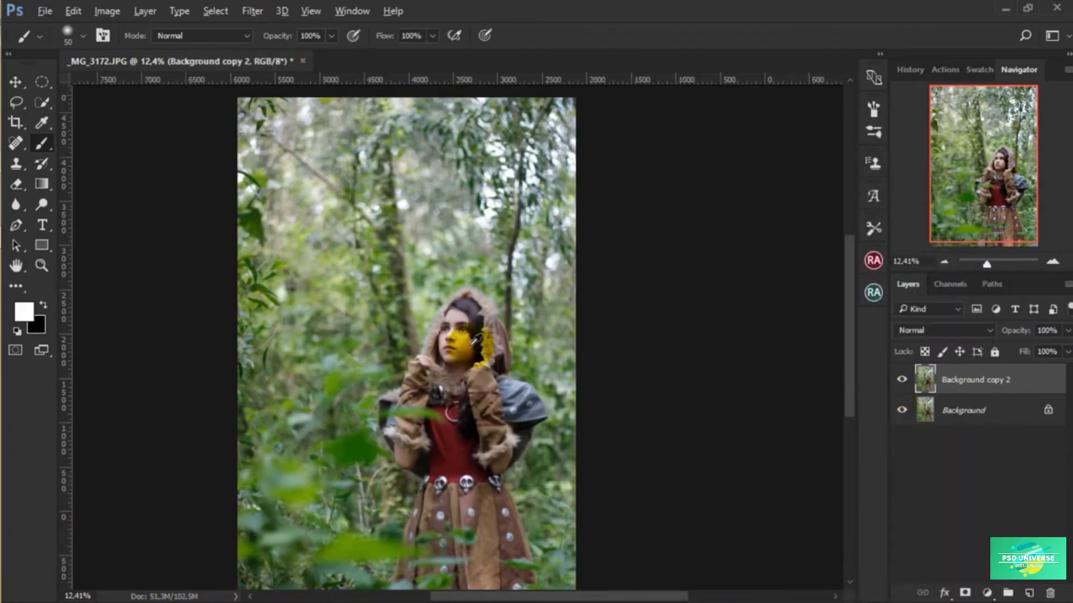
Step: Add a Channel Mixer adjustment layer and set Green to +200% for the Red output channel
{"action": "scroll", "coordinate": [470, 349], "scroll_direction": "down", "scroll_amount": 1}
{"action": "scroll", "coordinate": [468, 351], "scroll_direction": "up", "scroll_amount": 1}
{"action": "left_click", "coordinate": [989, 591]}
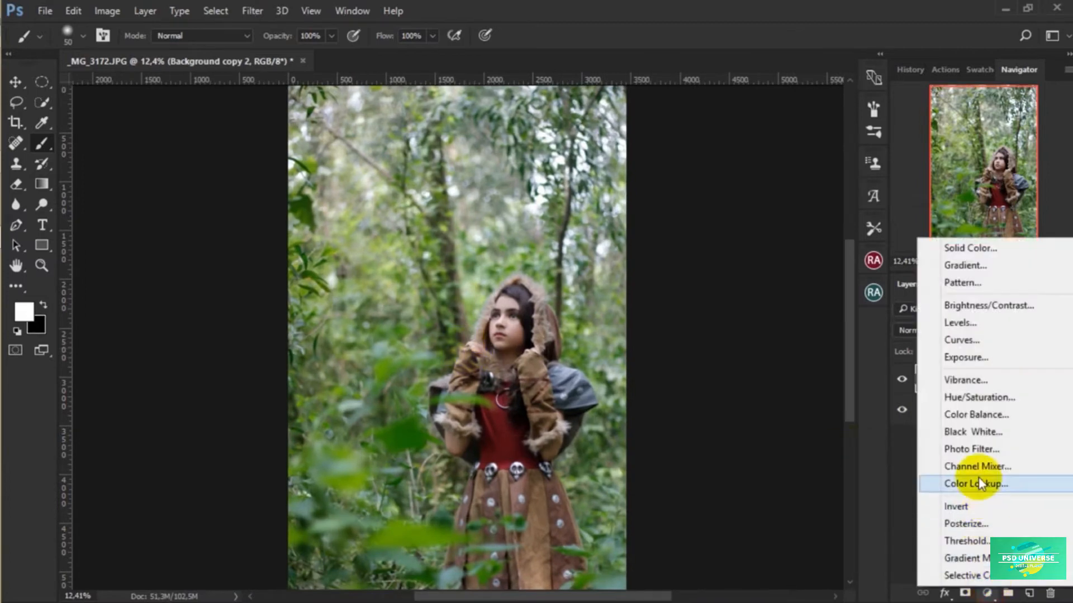
{"action": "left_click", "coordinate": [975, 465]}
{"action": "left_click_drag", "start_coordinate": [716, 302], "coordinate": [811, 301]}
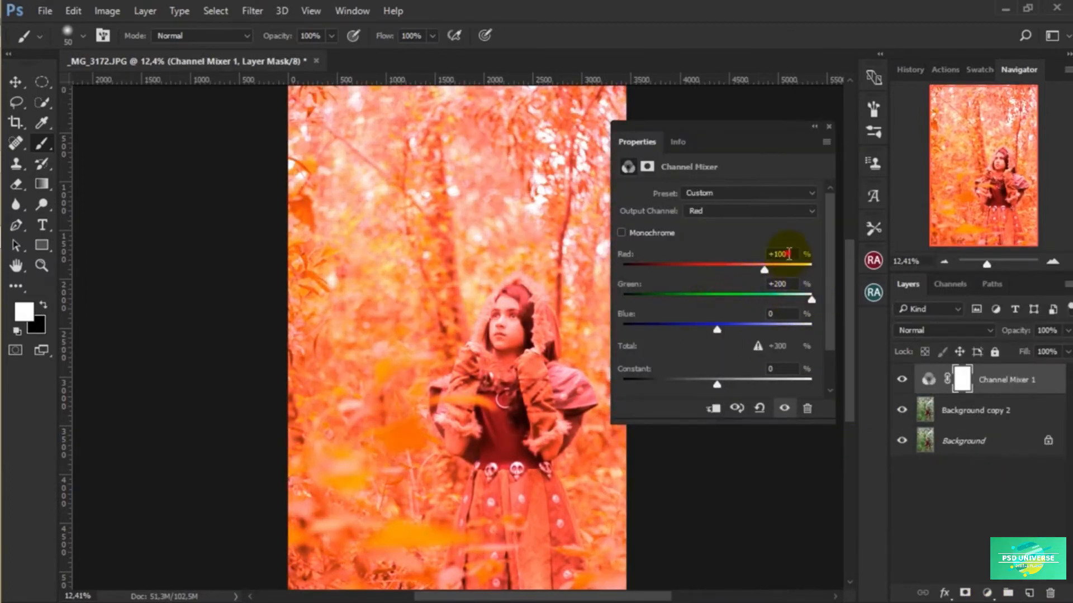
Step: Set the Channel Mixer's Red to -17% and Blue to -80%, and give its layer the Lighten blend mode
{"action": "left_click_drag", "start_coordinate": [798, 255], "coordinate": [762, 258]}
{"action": "type", "text": "17"}
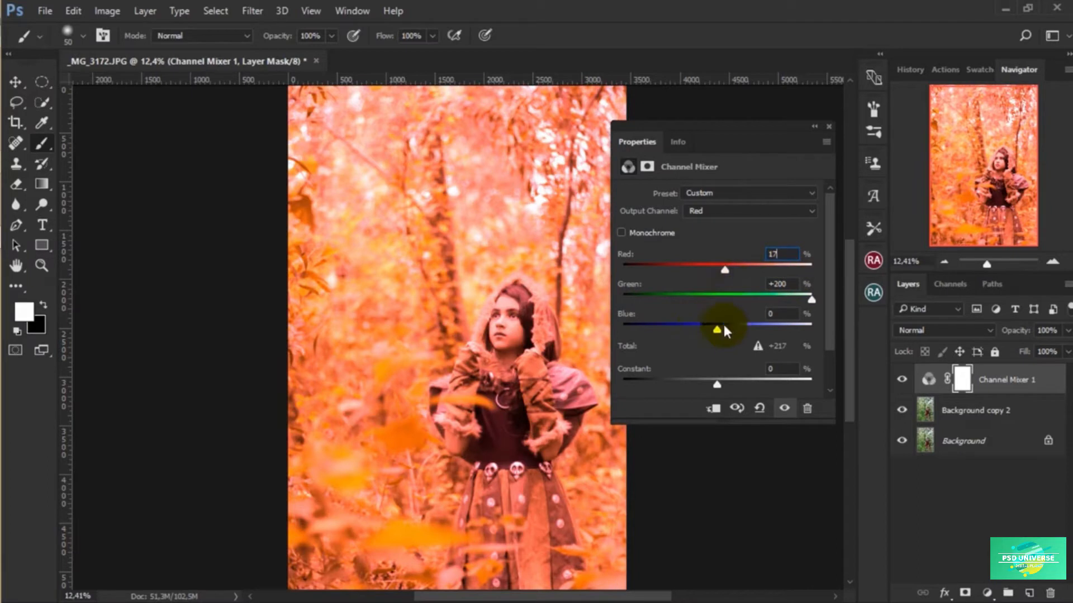
{"action": "left_click_drag", "start_coordinate": [712, 328], "coordinate": [668, 327]}
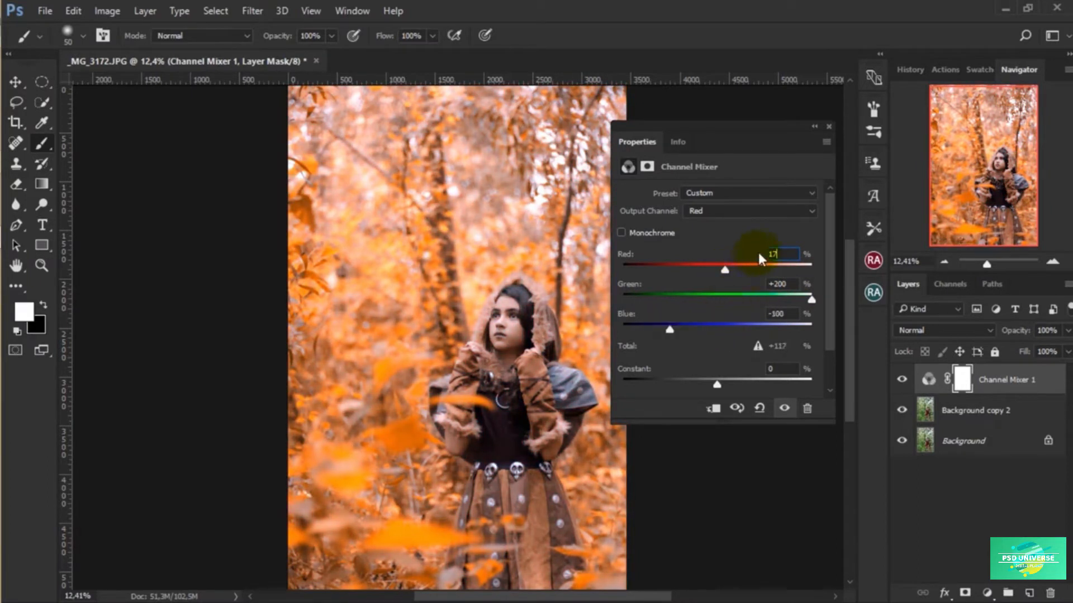
{"action": "left_click_drag", "start_coordinate": [723, 270], "coordinate": [709, 269]}
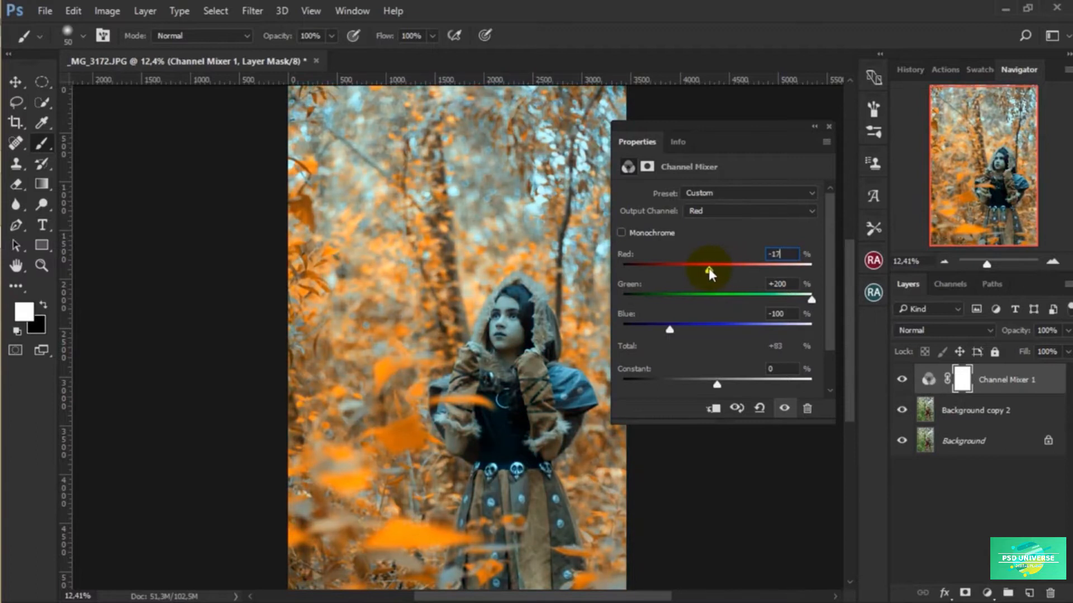
{"action": "left_click_drag", "start_coordinate": [671, 328], "coordinate": [679, 328]}
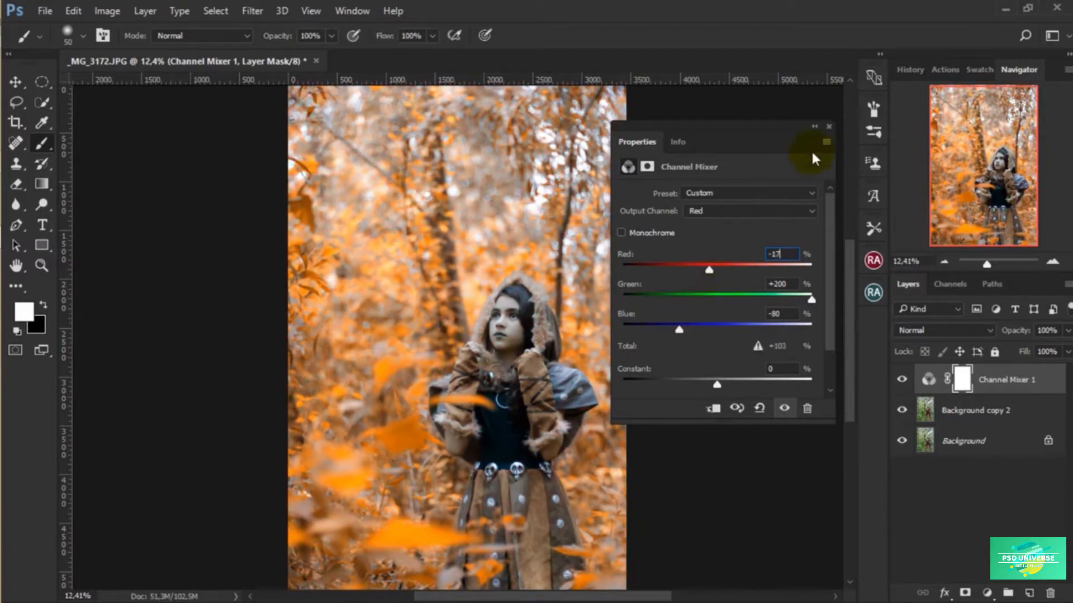
{"action": "left_click", "coordinate": [828, 127]}
{"action": "left_click", "coordinate": [945, 330]}
{"action": "left_click", "coordinate": [930, 109]}
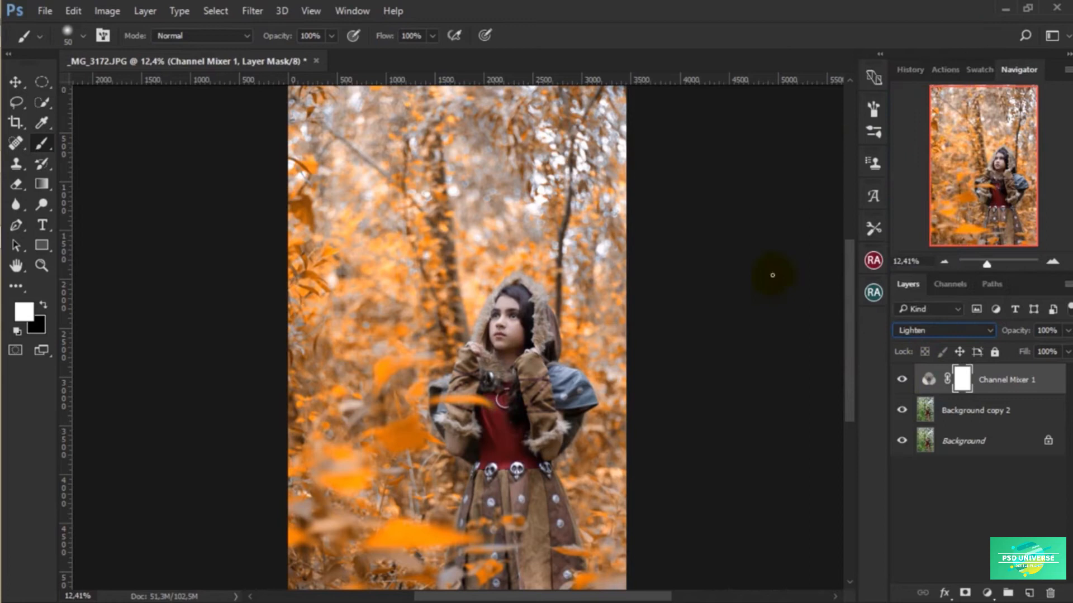
Step: Add a gradient fill layer and set the gradient's starting color stop to black
{"action": "left_click", "coordinate": [987, 593]}
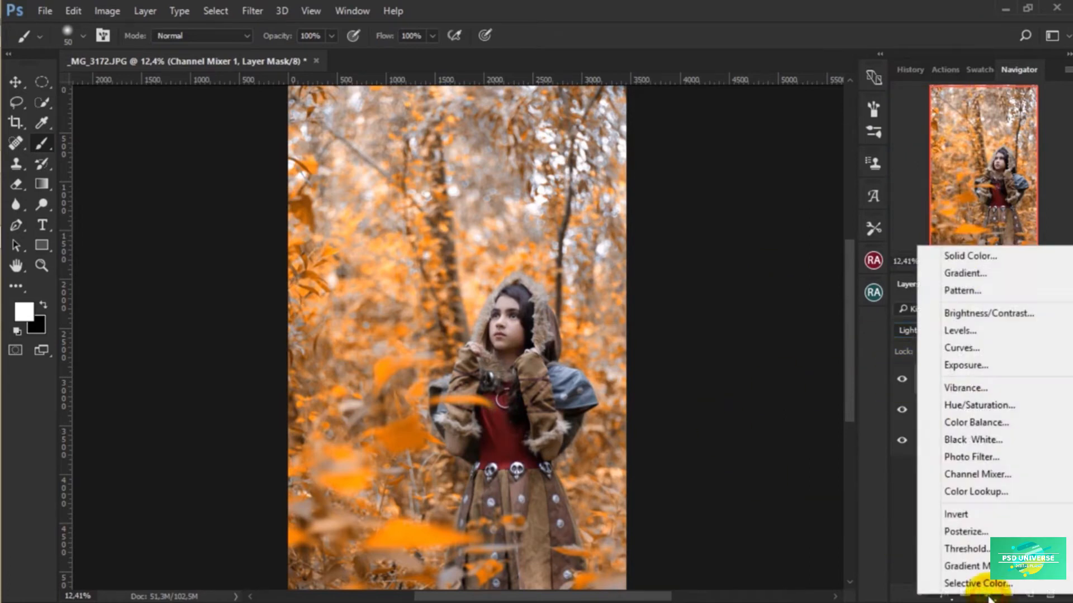
{"action": "left_click", "coordinate": [957, 273]}
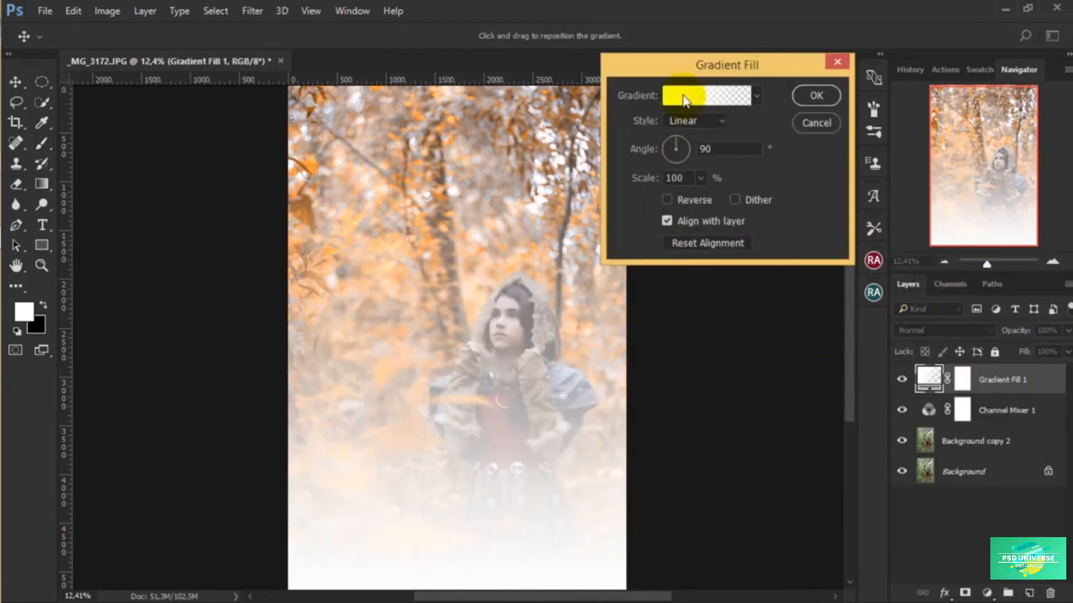
{"action": "left_click", "coordinate": [688, 96]}
{"action": "left_click", "coordinate": [528, 321]}
{"action": "left_click", "coordinate": [604, 383]}
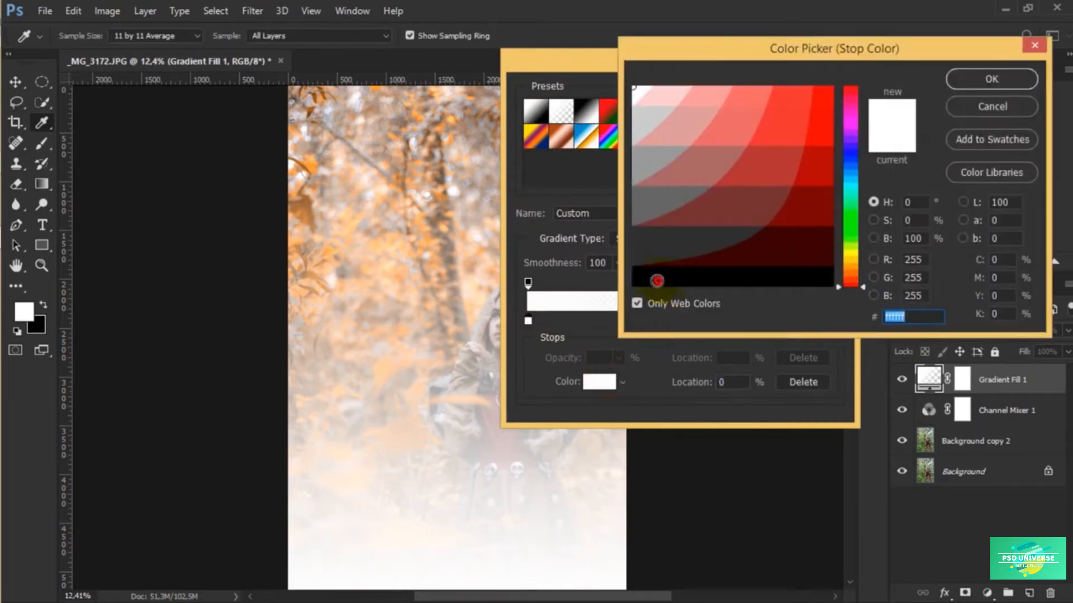
{"action": "left_click", "coordinate": [657, 281]}
{"action": "left_click", "coordinate": [991, 79]}
Step: Set the gradient's ending color stop to black as well and accept the edited gradient
{"action": "left_click", "coordinate": [827, 320]}
{"action": "left_click", "coordinate": [601, 382]}
{"action": "left_click", "coordinate": [640, 279]}
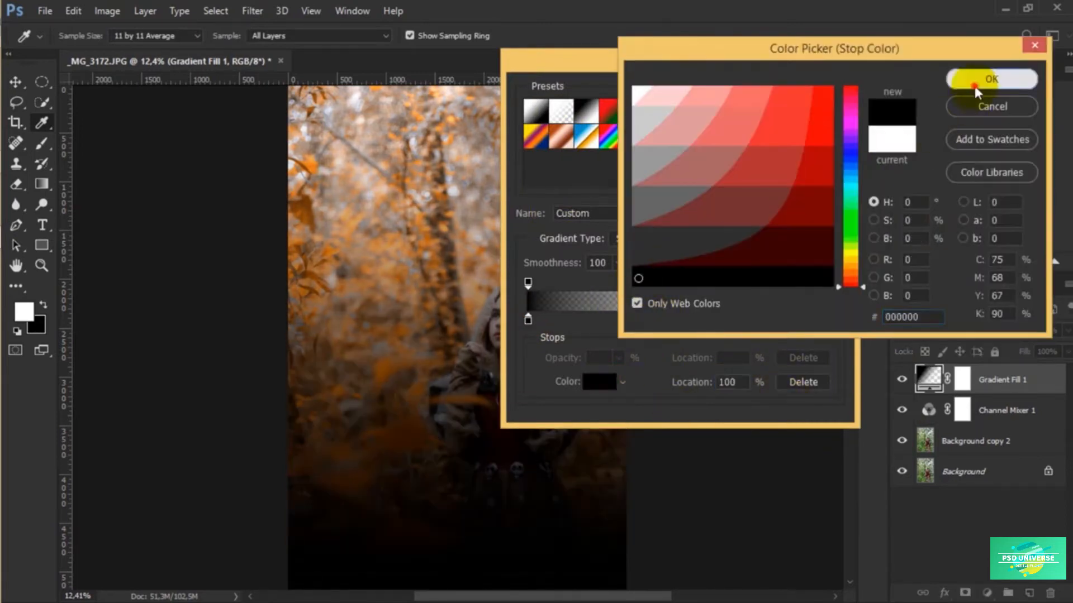
{"action": "left_click", "coordinate": [990, 79]}
{"action": "left_click", "coordinate": [815, 96]}
Step: Make the gradient fill radial and reversed, with a 3.18° angle and 122% scale, and center its clear area on the girl
{"action": "left_click", "coordinate": [696, 121]}
{"action": "left_click", "coordinate": [687, 140]}
{"action": "left_click", "coordinate": [667, 199]}
{"action": "left_click_drag", "start_coordinate": [430, 288], "coordinate": [501, 342]}
{"action": "left_click_drag", "start_coordinate": [675, 146], "coordinate": [690, 146]}
{"action": "left_click_drag", "start_coordinate": [552, 337], "coordinate": [541, 319]}
{"action": "left_click_drag", "start_coordinate": [701, 198], "coordinate": [698, 199]}
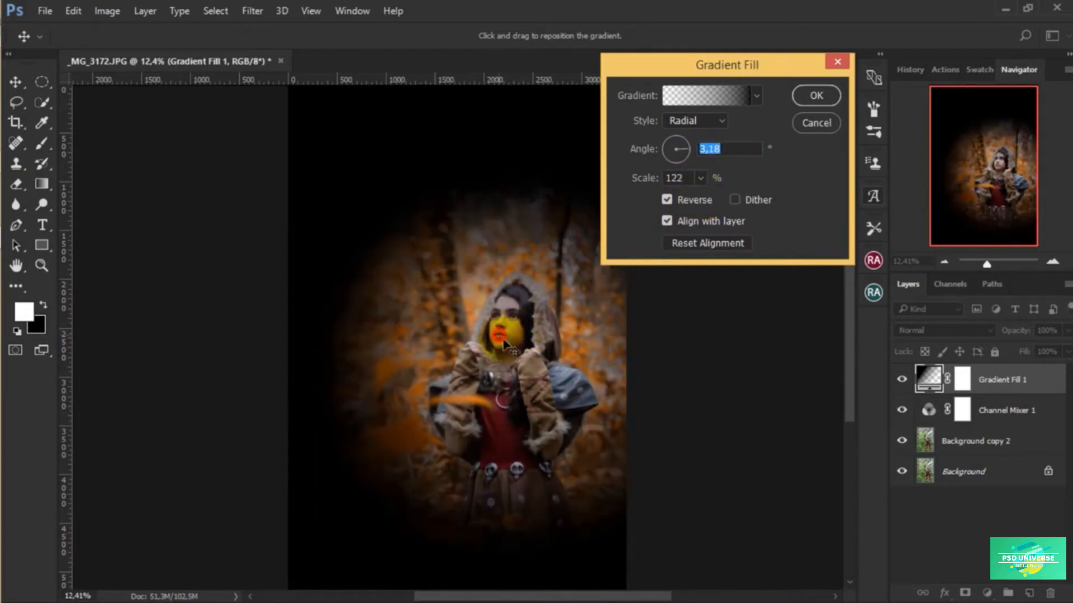
{"action": "left_click", "coordinate": [816, 96]}
Step: Set the black gradient fill's blend mode to Soft Light, lower its opacity to about 73%, and compare before and after
{"action": "left_click", "coordinate": [933, 330]}
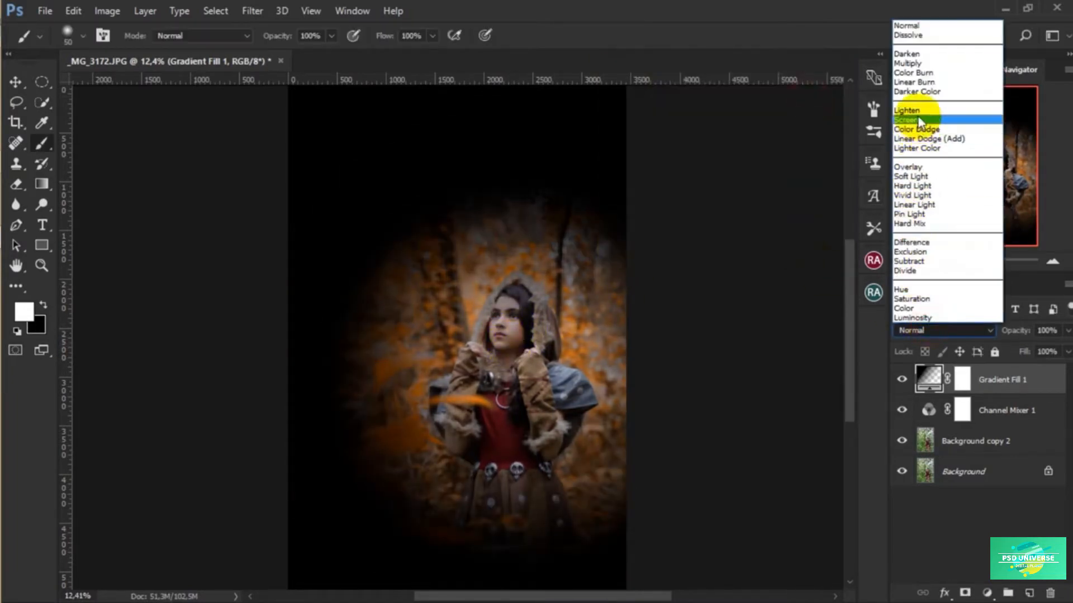
{"action": "left_click", "coordinate": [911, 176]}
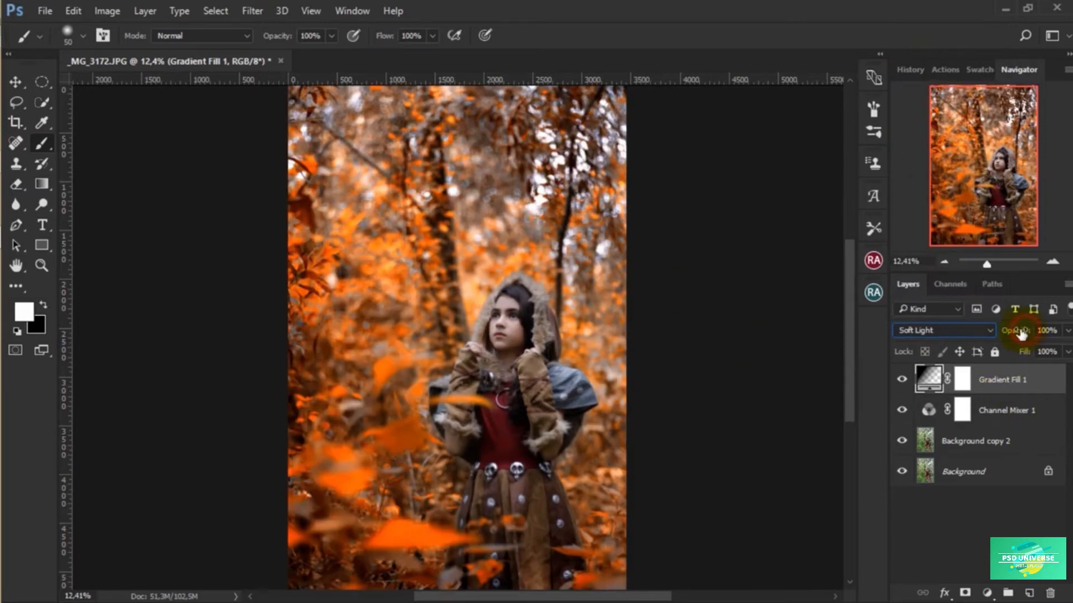
{"action": "left_click_drag", "start_coordinate": [1018, 330], "coordinate": [1013, 333]}
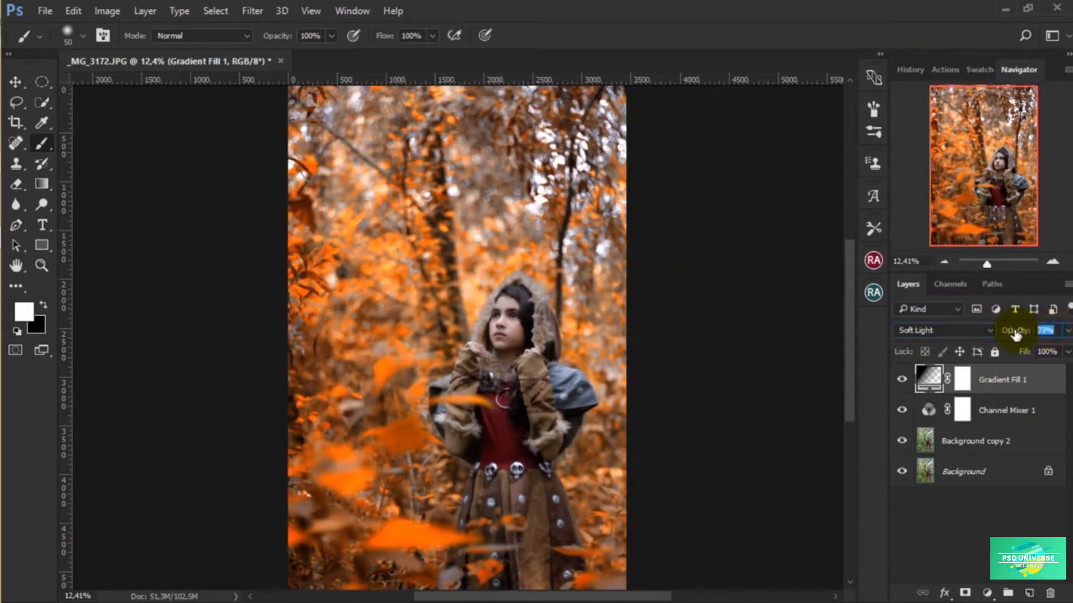
{"action": "left_click", "coordinate": [902, 380]}
{"action": "left_click", "coordinate": [902, 380]}
Step: Add a Selective Color adjustment layer and set Yellows to Cyan -28%, Magenta +3%, Yellow +16% and Black +2%
{"action": "left_click", "coordinate": [987, 593]}
{"action": "left_click", "coordinate": [983, 586]}
{"action": "left_click", "coordinate": [732, 211]}
{"action": "left_click", "coordinate": [691, 239]}
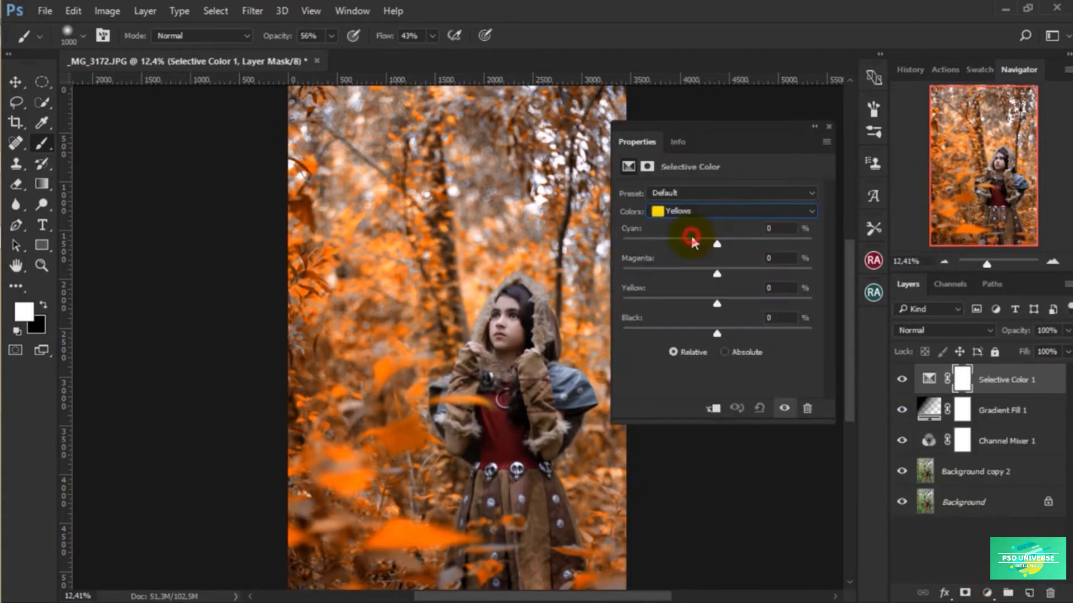
{"action": "left_click_drag", "start_coordinate": [724, 267], "coordinate": [721, 335]}
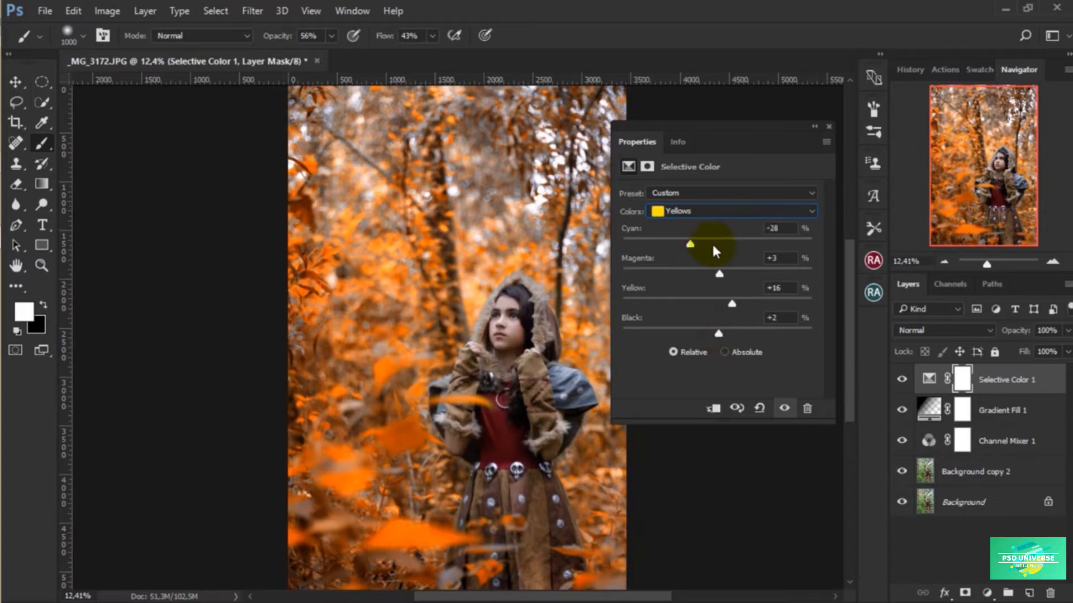
Step: Set the Selective Color Blacks to Magenta +2% and Yellow +13%, then compare the photo with and without the adjustment
{"action": "left_click", "coordinate": [721, 211]}
{"action": "left_click", "coordinate": [721, 317]}
{"action": "left_click_drag", "start_coordinate": [716, 336], "coordinate": [729, 305]}
{"action": "left_click_drag", "start_coordinate": [717, 275], "coordinate": [722, 276]}
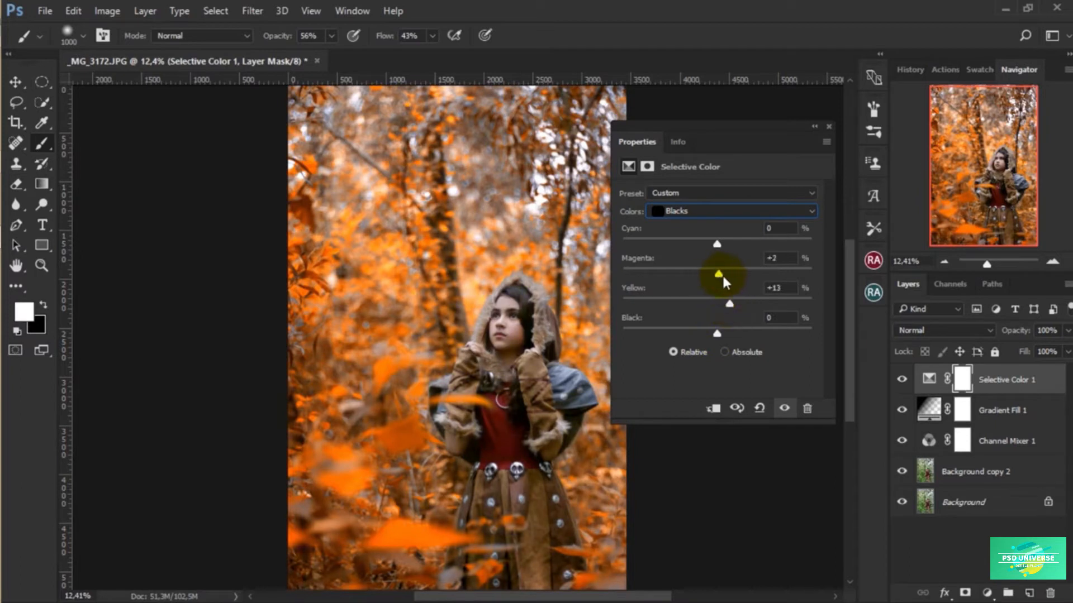
{"action": "left_click", "coordinate": [829, 126]}
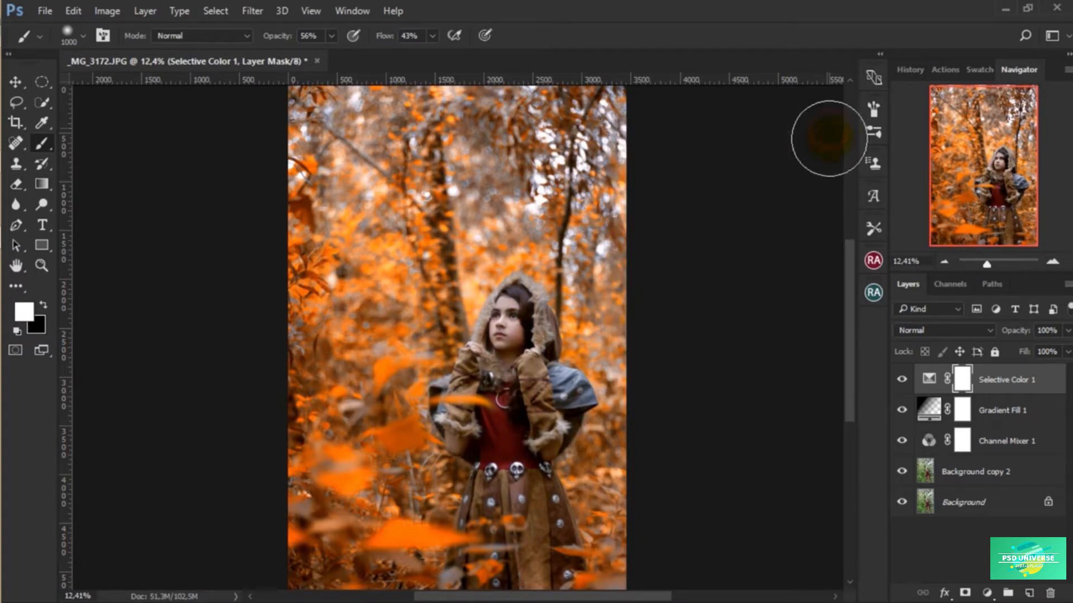
{"action": "left_click", "coordinate": [903, 380]}
{"action": "left_click", "coordinate": [901, 380]}
Step: Add a second gradient fill layer and set its gradient's starting color stop to orange ff6600, copying the color code
{"action": "left_click_drag", "start_coordinate": [535, 291], "coordinate": [528, 296]}
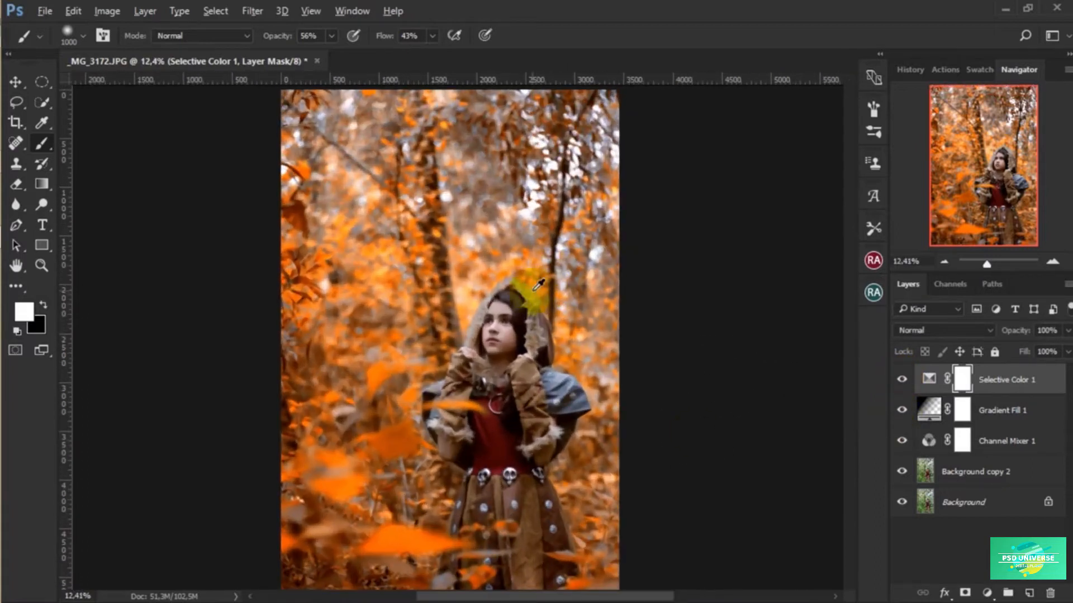
{"action": "left_click", "coordinate": [988, 593]}
{"action": "left_click", "coordinate": [989, 593]}
{"action": "left_click", "coordinate": [988, 593]}
{"action": "left_click", "coordinate": [970, 198]}
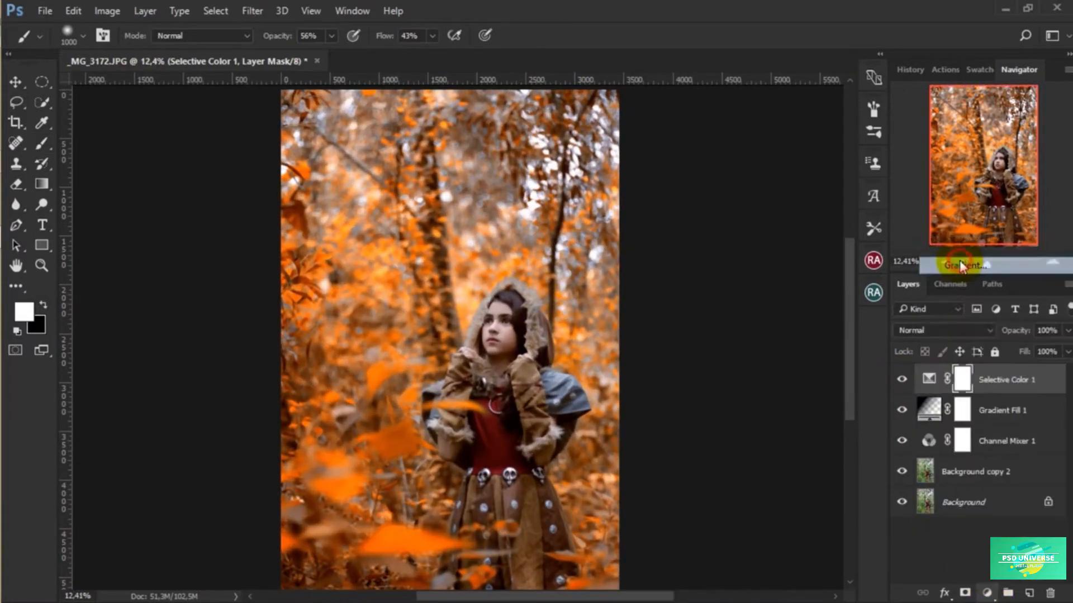
{"action": "left_click", "coordinate": [707, 96]}
{"action": "left_click", "coordinate": [528, 321]}
{"action": "left_click", "coordinate": [599, 382]}
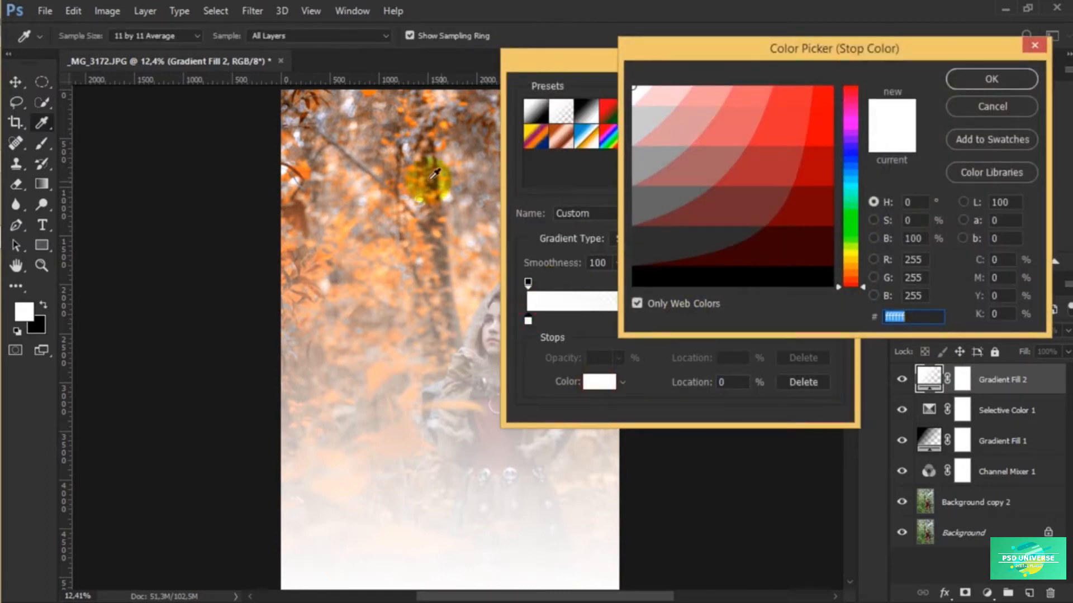
{"action": "left_click", "coordinate": [303, 163]}
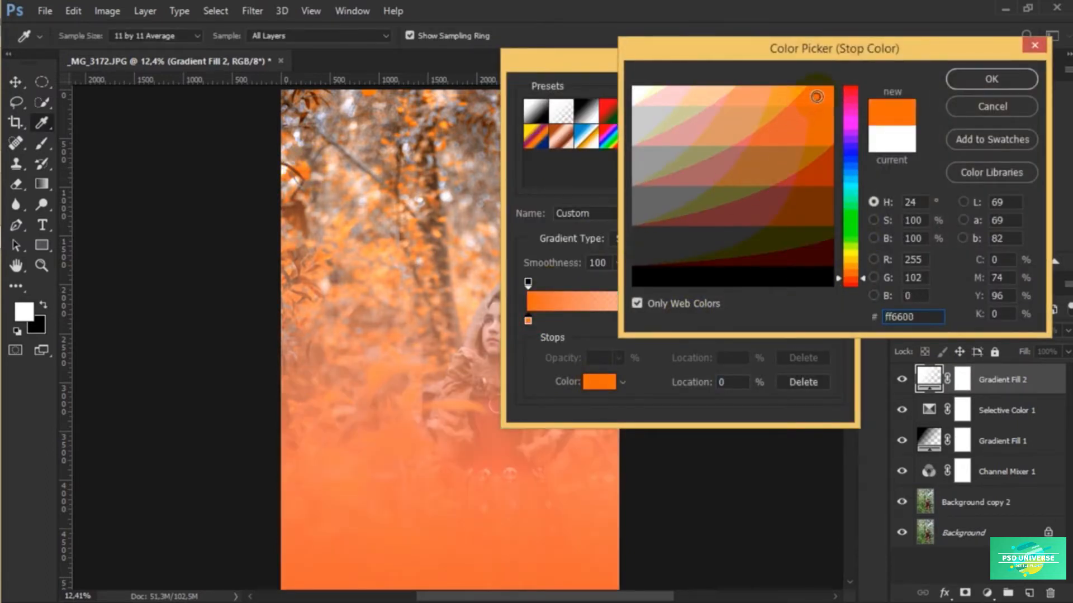
{"action": "right_click", "coordinate": [894, 317]}
{"action": "left_click", "coordinate": [922, 371]}
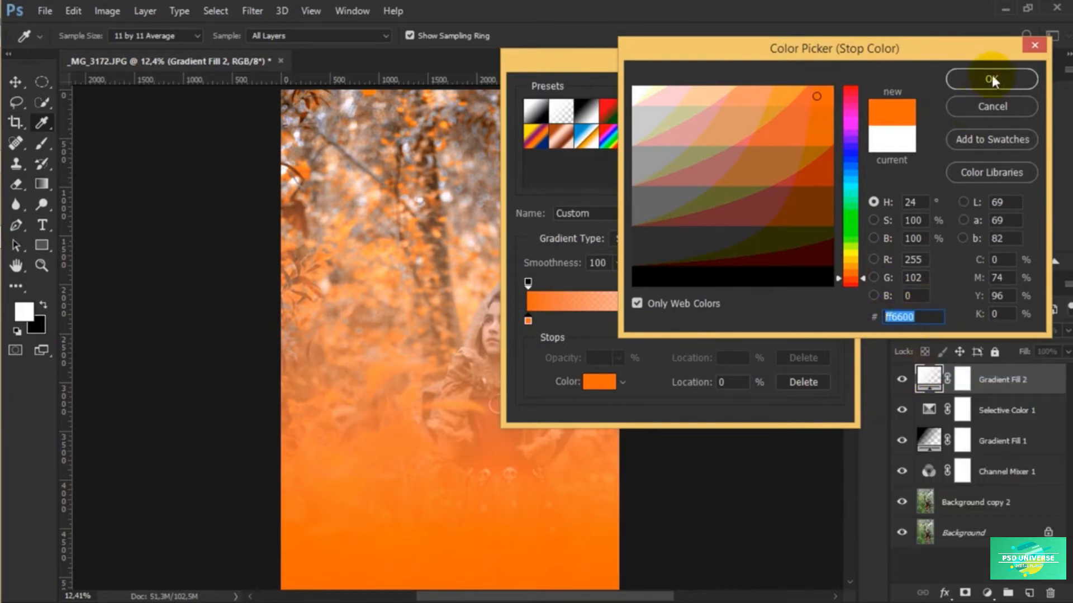
{"action": "left_click", "coordinate": [991, 79]}
Step: Apply the copied orange ff6600 to the gradient's ending color stop and accept the gradient
{"action": "left_click", "coordinate": [832, 320]}
{"action": "left_click", "coordinate": [599, 383]}
{"action": "right_click", "coordinate": [894, 317]}
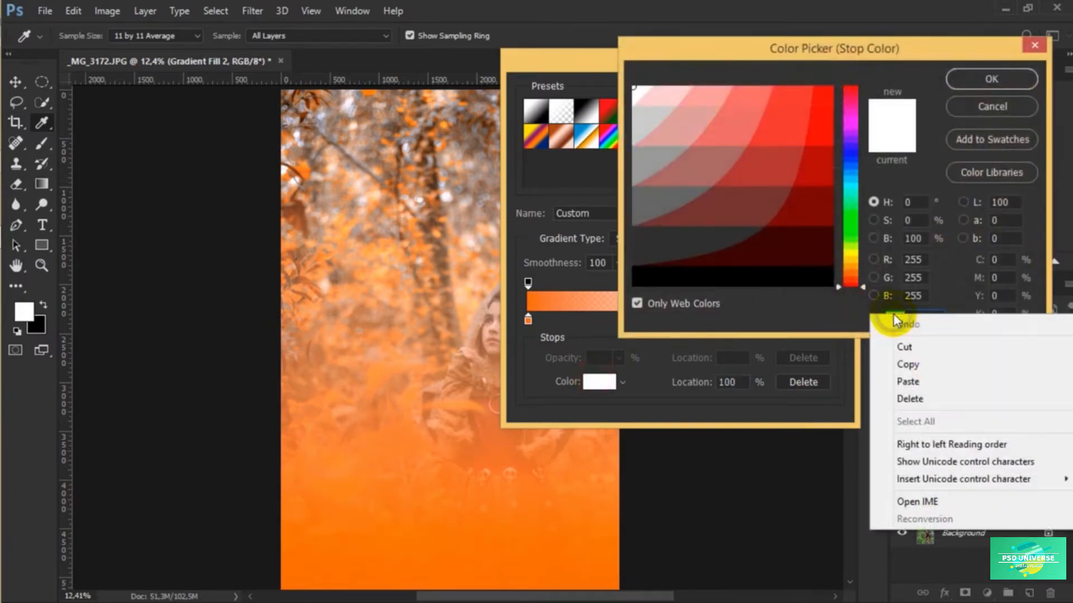
{"action": "left_click", "coordinate": [919, 381]}
{"action": "left_click", "coordinate": [977, 79]}
{"action": "left_click", "coordinate": [820, 97]}
Step: Set the orange gradient's angle to -90° and shift it slightly down over the photo
{"action": "left_click_drag", "start_coordinate": [681, 144], "coordinate": [676, 163]}
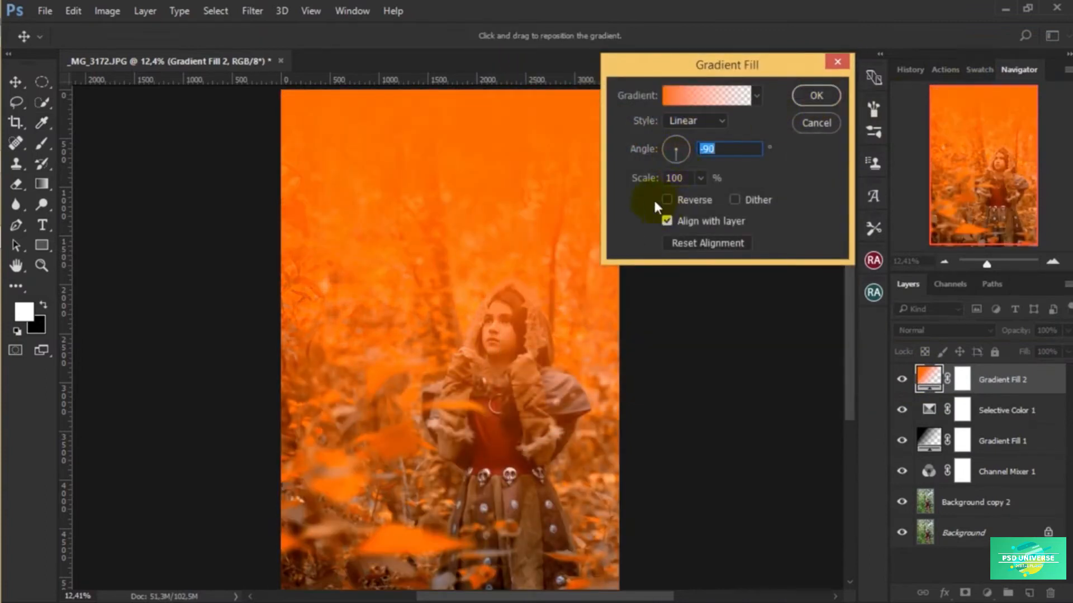
{"action": "left_click_drag", "start_coordinate": [472, 228], "coordinate": [473, 271]}
{"action": "left_click", "coordinate": [816, 96]}
Step: Set the orange gradient fill's blend mode to Screen, compare before and after, and adjust its opacity
{"action": "left_click", "coordinate": [944, 331]}
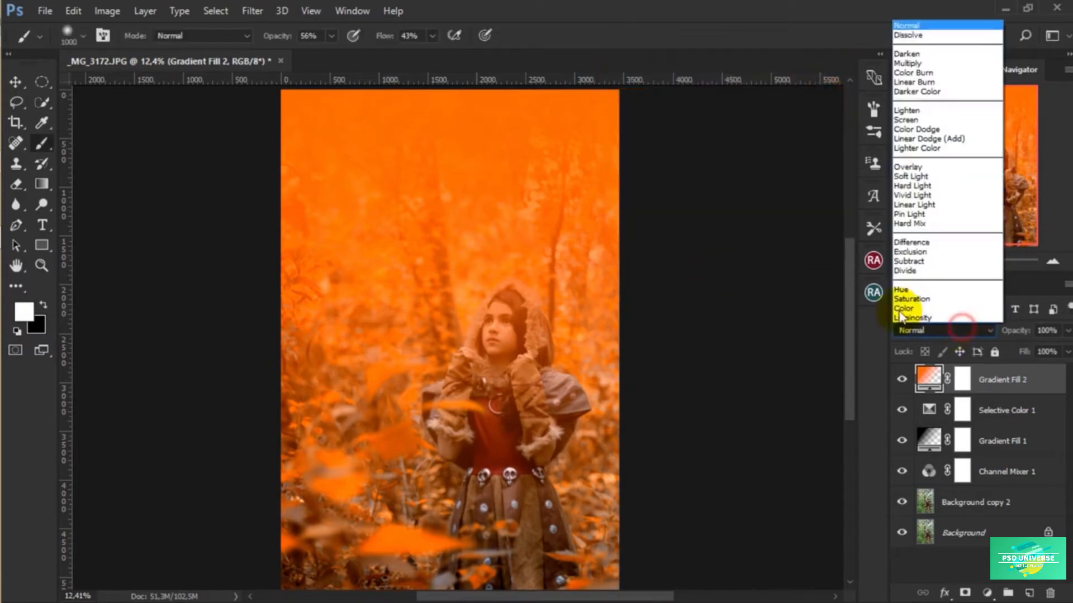
{"action": "left_click", "coordinate": [922, 131]}
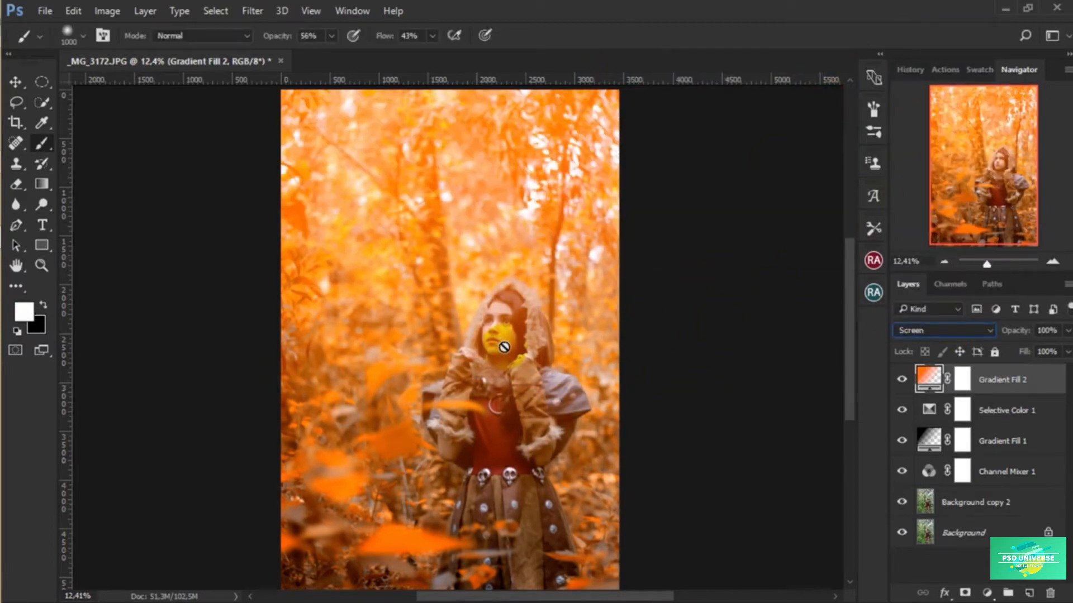
{"action": "left_click", "coordinate": [902, 380]}
{"action": "left_click", "coordinate": [902, 380]}
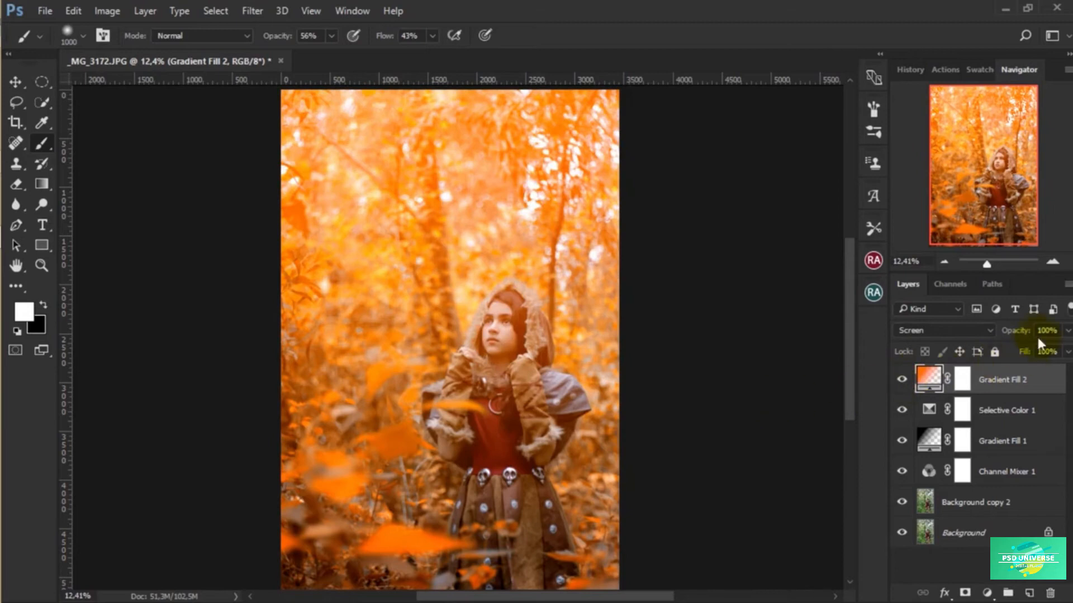
{"action": "mouse_move", "coordinate": [1020, 334]}
{"action": "left_mouse_down"}
{"action": "mouse_move", "coordinate": [1009, 334]}
{"action": "mouse_move", "coordinate": [1024, 333]}
{"action": "left_mouse_up"}
Step: Mask the orange gradient off the girl's face and body using a black brush of size 500, 41% opacity and 35% flow
{"action": "left_click", "coordinate": [962, 379]}
{"action": "left_click_drag", "start_coordinate": [377, 37], "coordinate": [381, 38]}
{"action": "left_click", "coordinate": [43, 305]}
{"action": "key", "text": "bracketleft"}
{"action": "key", "text": "bracketleft"}
{"action": "key", "text": "bracketleft"}
{"action": "key", "text": "bracketleft"}
{"action": "mouse_move", "coordinate": [494, 333]}
{"action": "left_mouse_down"}
{"action": "mouse_move", "coordinate": [507, 303]}
{"action": "mouse_move", "coordinate": [512, 366]}
{"action": "mouse_move", "coordinate": [490, 345]}
{"action": "mouse_move", "coordinate": [481, 355]}
{"action": "mouse_move", "coordinate": [503, 318]}
{"action": "mouse_move", "coordinate": [522, 399]}
{"action": "mouse_move", "coordinate": [546, 431]}
{"action": "mouse_move", "coordinate": [500, 335]}
{"action": "mouse_move", "coordinate": [451, 387]}
{"action": "left_mouse_up"}
{"action": "mouse_move", "coordinate": [515, 400]}
{"action": "left_mouse_down"}
{"action": "mouse_move", "coordinate": [524, 430]}
{"action": "mouse_move", "coordinate": [552, 413]}
{"action": "mouse_move", "coordinate": [516, 379]}
{"action": "mouse_move", "coordinate": [509, 315]}
{"action": "mouse_move", "coordinate": [549, 418]}
{"action": "left_mouse_up"}
{"action": "mouse_move", "coordinate": [477, 460]}
{"action": "left_mouse_down"}
{"action": "mouse_move", "coordinate": [466, 379]}
{"action": "mouse_move", "coordinate": [511, 307]}
{"action": "mouse_move", "coordinate": [546, 442]}
{"action": "mouse_move", "coordinate": [560, 406]}
{"action": "mouse_move", "coordinate": [508, 496]}
{"action": "mouse_move", "coordinate": [527, 492]}
{"action": "mouse_move", "coordinate": [490, 484]}
{"action": "mouse_move", "coordinate": [502, 334]}
{"action": "mouse_move", "coordinate": [527, 371]}
{"action": "left_mouse_up"}
{"action": "left_click", "coordinate": [902, 380]}
{"action": "left_click", "coordinate": [902, 380]}
{"action": "left_click", "coordinate": [902, 380]}
{"action": "left_click", "coordinate": [901, 379]}
Step: Add a Hue/Saturation adjustment layer and set the Yellows to Hue -4 and Saturation +24
{"action": "left_click", "coordinate": [987, 594]}
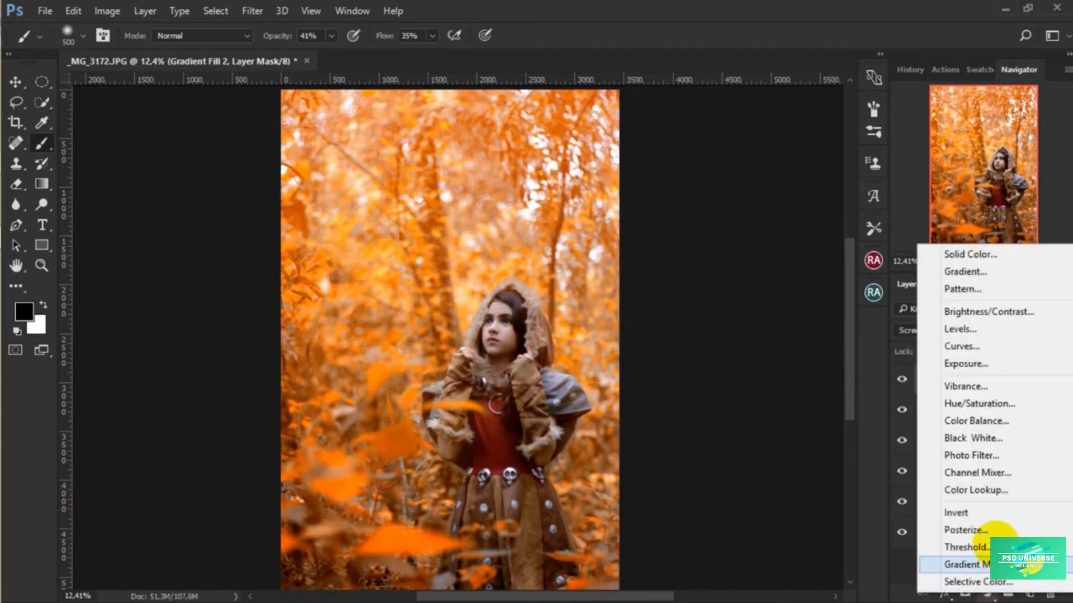
{"action": "left_click", "coordinate": [978, 403]}
{"action": "left_click", "coordinate": [683, 217]}
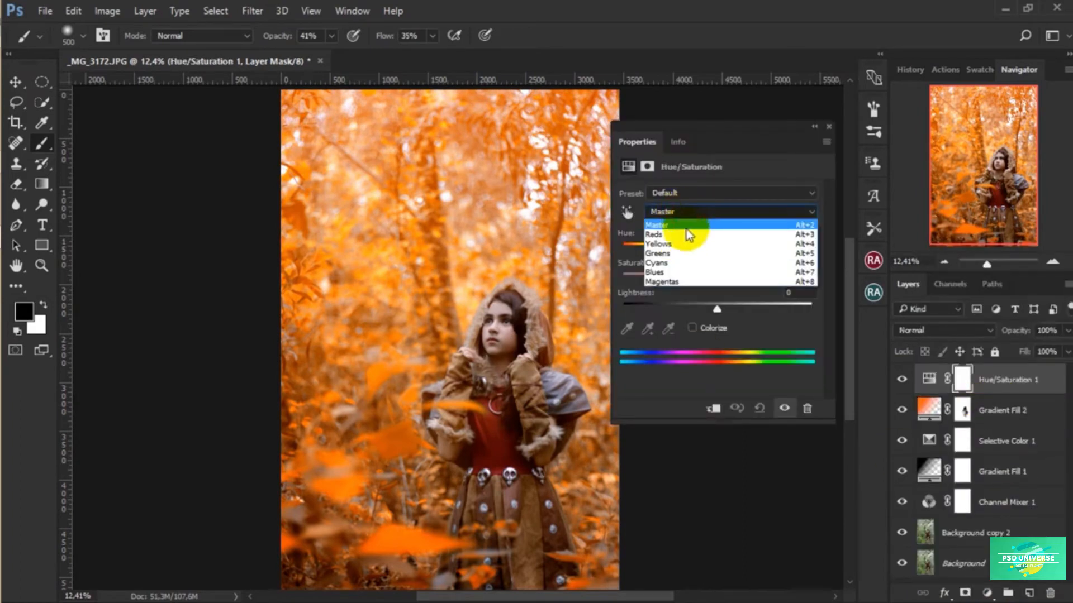
{"action": "left_click", "coordinate": [694, 244]}
{"action": "left_click_drag", "start_coordinate": [719, 246], "coordinate": [732, 276]}
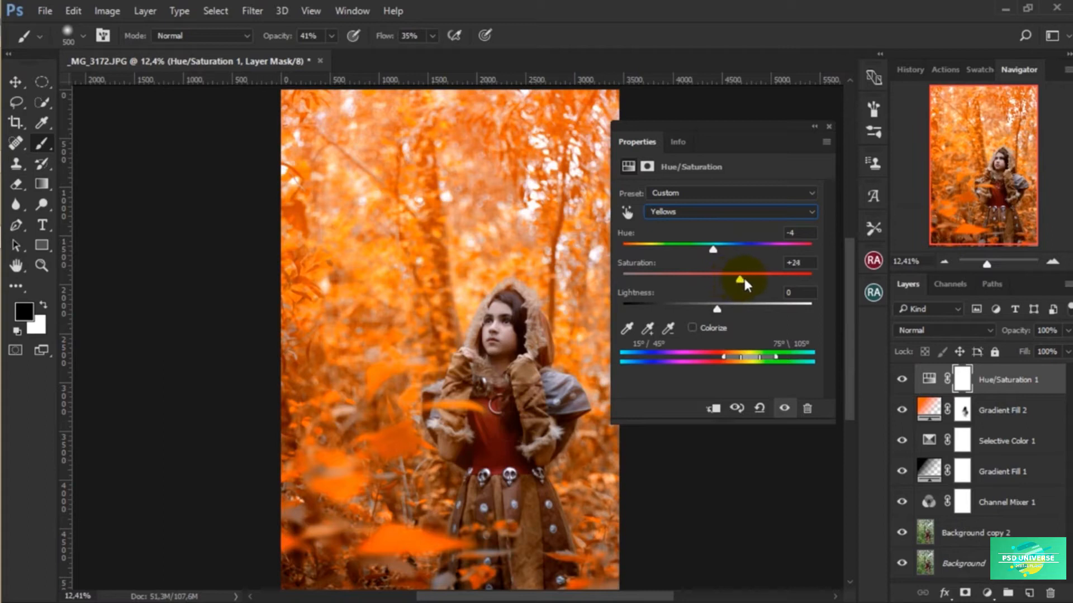
Step: Set the Saturation of the Reds to +22 in the Hue/Saturation adjustment
{"action": "left_click", "coordinate": [724, 213]}
{"action": "left_click", "coordinate": [675, 233]}
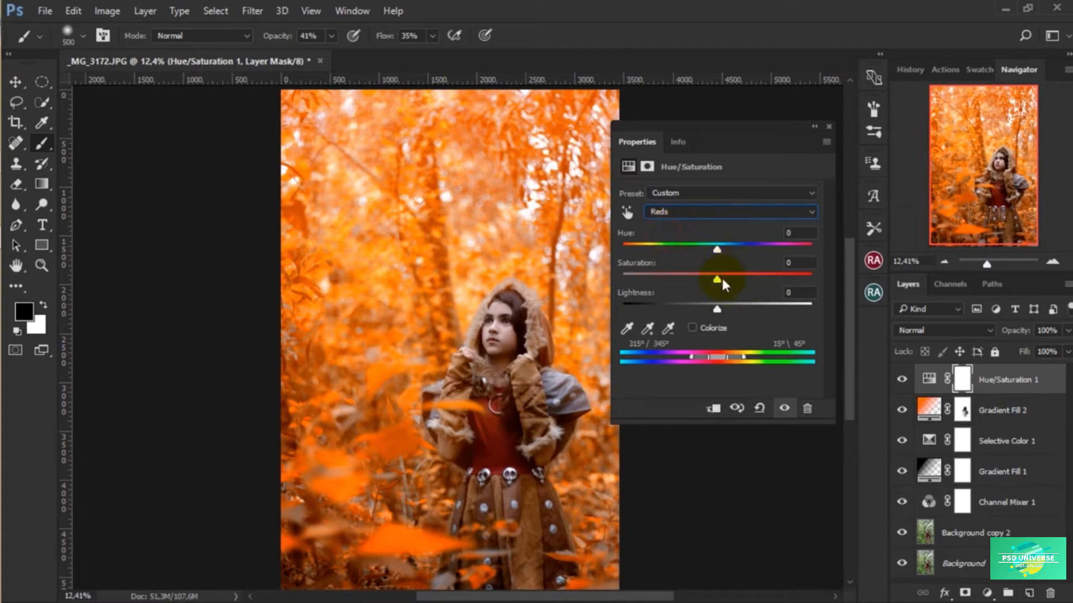
{"action": "left_click_drag", "start_coordinate": [719, 282], "coordinate": [739, 286]}
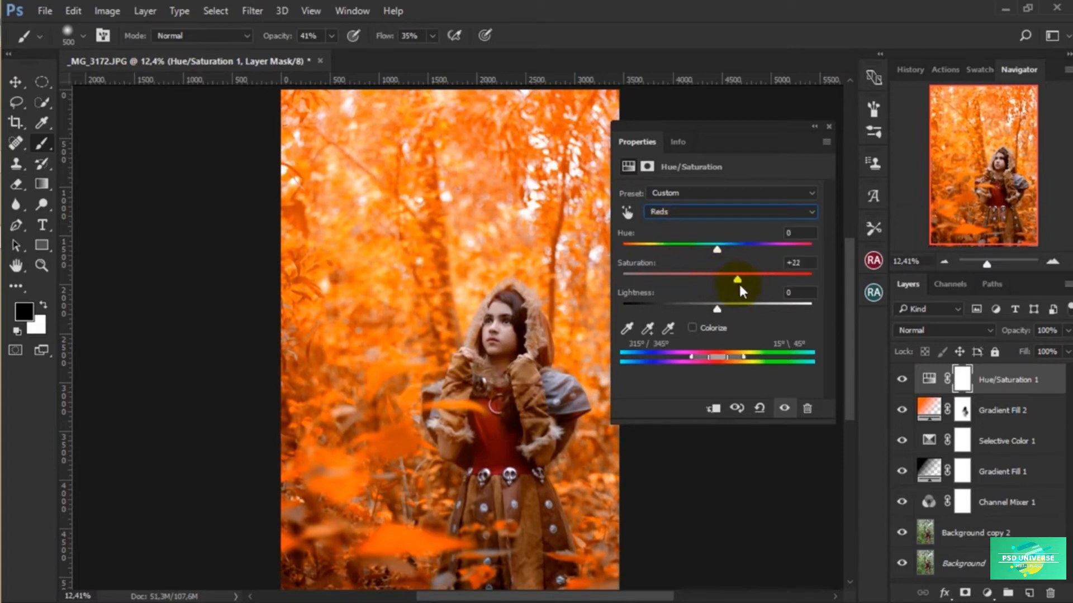
Step: Set the Reds to Hue +7 and Saturation +23 in the Hue/Saturation adjustment
{"action": "left_click_drag", "start_coordinate": [717, 249], "coordinate": [724, 248]}
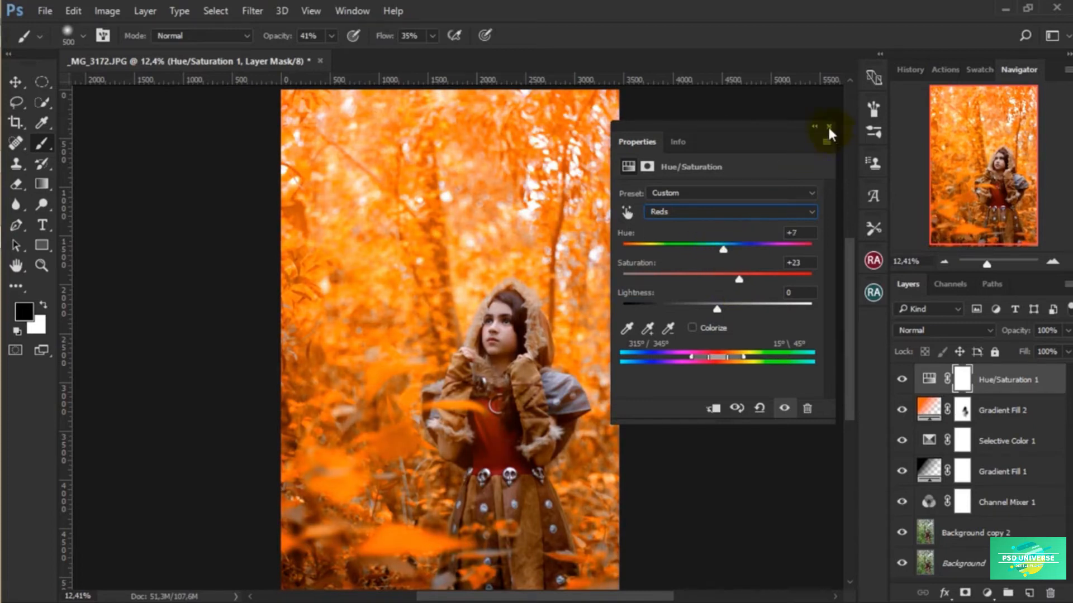
{"action": "left_click", "coordinate": [829, 128]}
Step: Lower the Gradient Fill 2 layer's opacity to 51% and compare the image with and without it
{"action": "left_click", "coordinate": [1020, 413]}
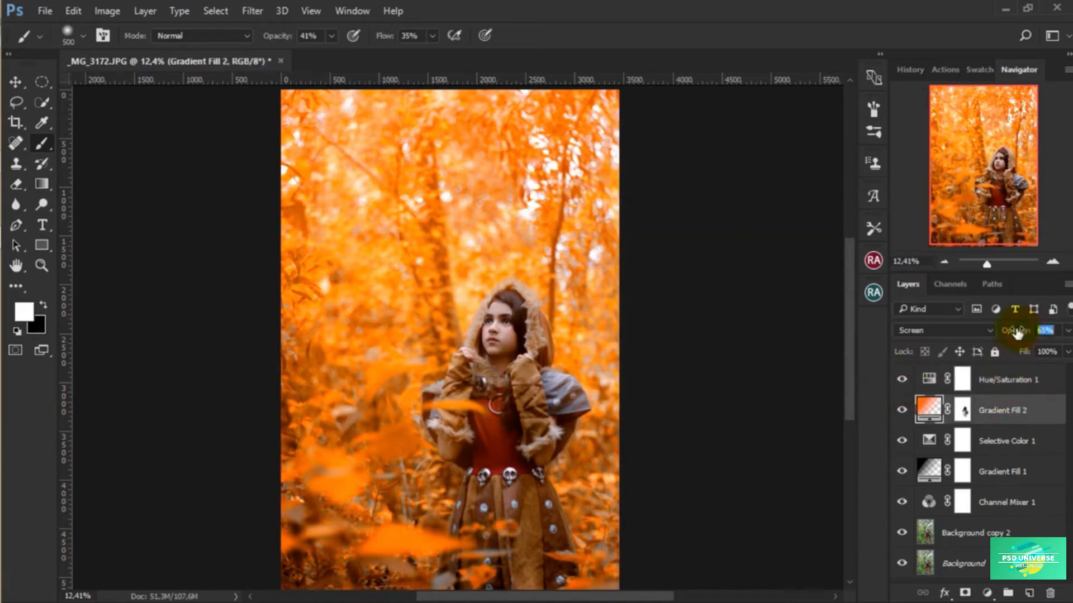
{"action": "left_click_drag", "start_coordinate": [1021, 333], "coordinate": [1009, 335]}
{"action": "left_click", "coordinate": [902, 411]}
{"action": "left_click", "coordinate": [902, 412]}
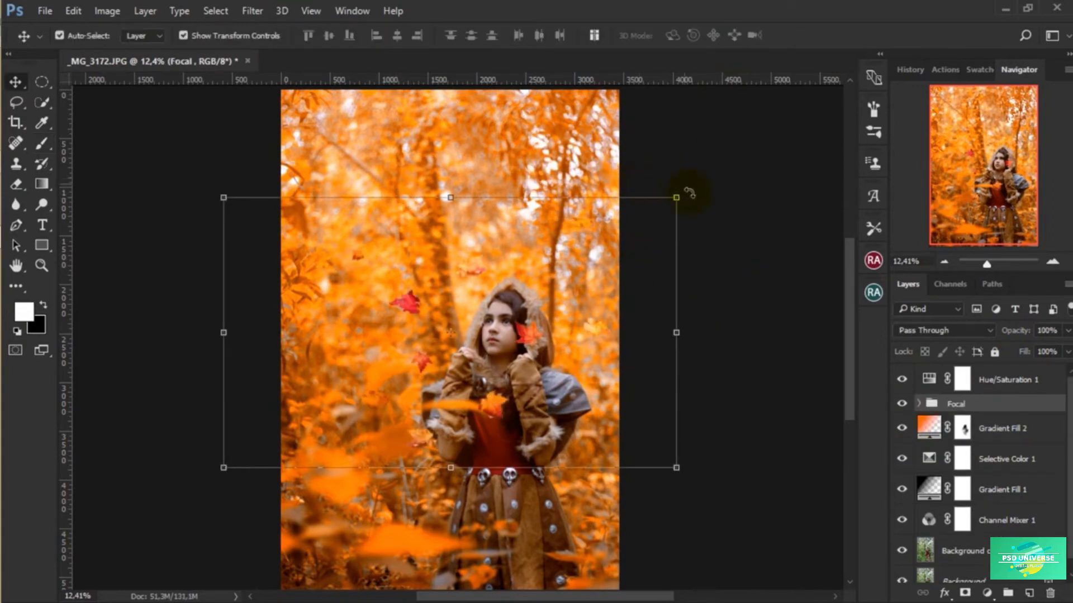
Step: Rotate the Focal leaves group to about -49° and scale it to about 265% so large leaves spread over the photo
{"action": "left_click_drag", "start_coordinate": [690, 193], "coordinate": [505, 94]}
{"action": "scroll", "coordinate": [517, 268], "scroll_direction": "down", "scroll_amount": 1}
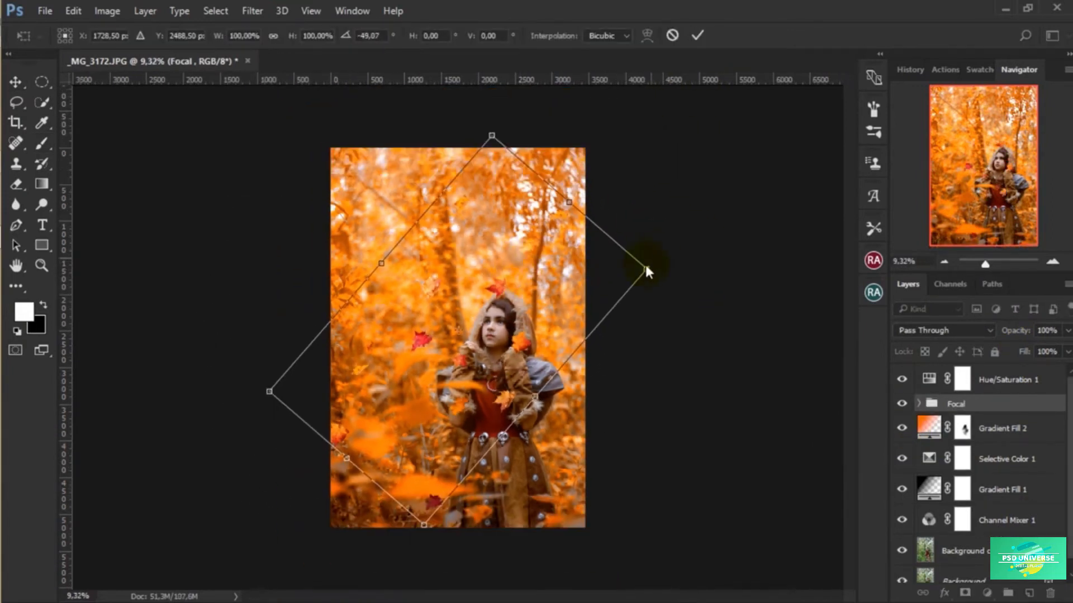
{"action": "left_click_drag", "start_coordinate": [646, 268], "coordinate": [816, 131]}
{"action": "mouse_move", "coordinate": [615, 275]}
{"action": "left_mouse_down"}
{"action": "mouse_move", "coordinate": [599, 292]}
{"action": "mouse_move", "coordinate": [623, 287]}
{"action": "left_mouse_up"}
{"action": "scroll", "coordinate": [622, 287], "scroll_direction": "down", "scroll_amount": 2}
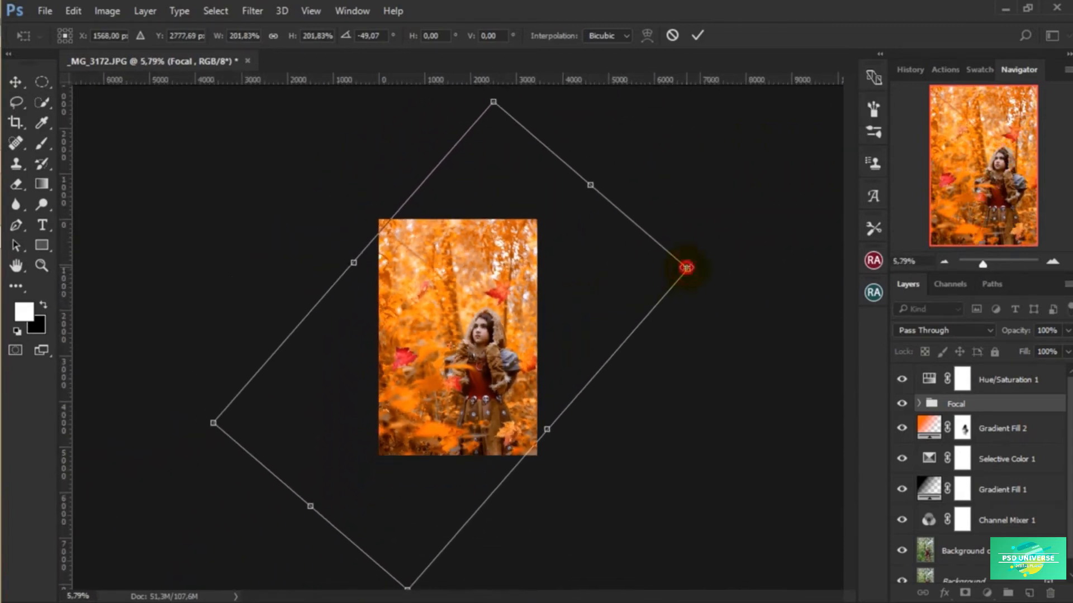
{"action": "left_click_drag", "start_coordinate": [687, 267], "coordinate": [749, 215]}
{"action": "left_click_drag", "start_coordinate": [613, 305], "coordinate": [637, 334]}
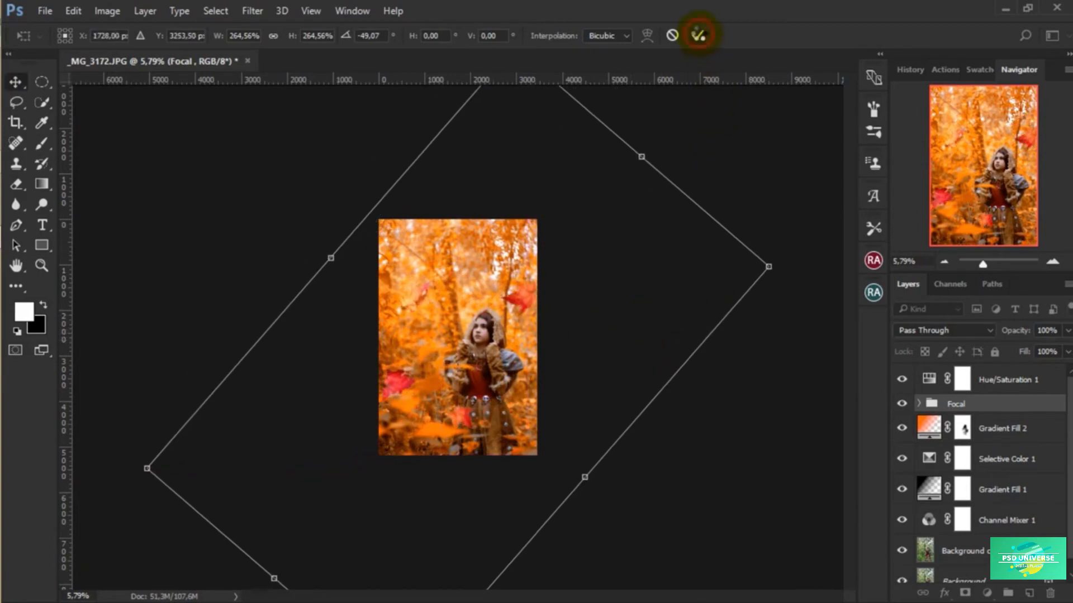
{"action": "left_click", "coordinate": [698, 35]}
Step: Duplicate the Focal group, scale the copy to about 43% around the girl and rotate it to about -3.35°
{"action": "key", "text": "ctrl+j"}
{"action": "left_click_drag", "start_coordinate": [641, 143], "coordinate": [502, 282]}
{"action": "left_click_drag", "start_coordinate": [456, 375], "coordinate": [489, 290]}
{"action": "scroll", "coordinate": [503, 345], "scroll_direction": "up", "scroll_amount": 5}
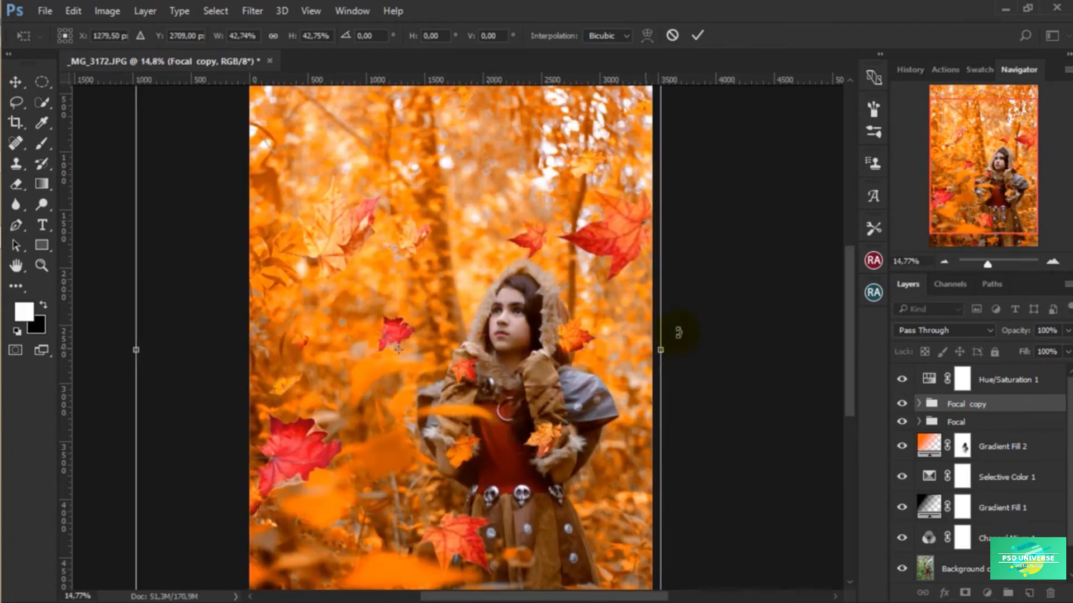
{"action": "scroll", "coordinate": [626, 216], "scroll_direction": "down", "scroll_amount": 2}
{"action": "left_click_drag", "start_coordinate": [617, 149], "coordinate": [676, 135]}
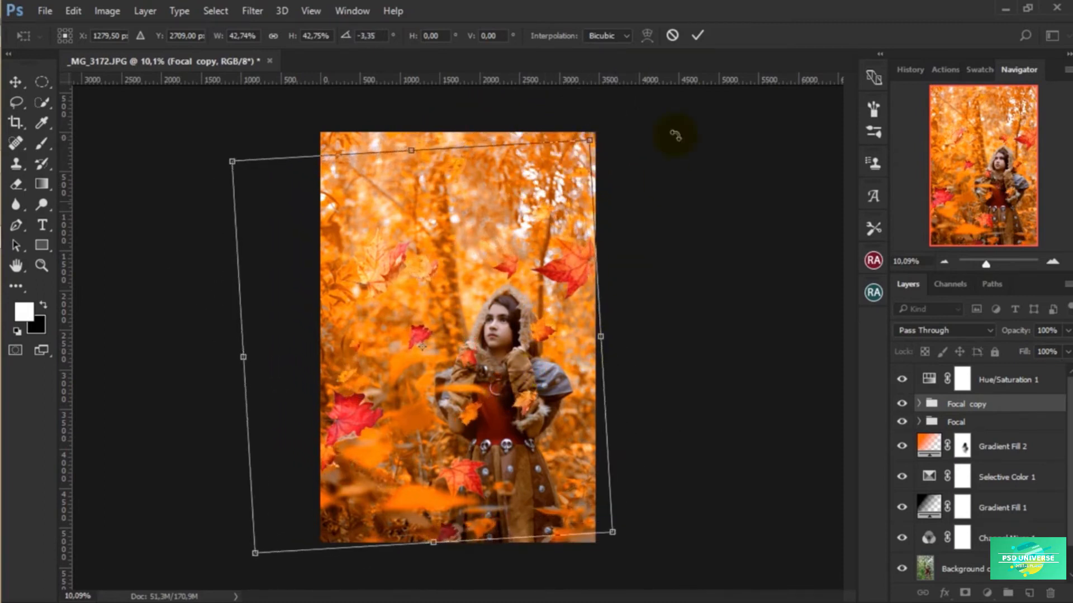
Step: Merge all the leaf layers from 15 down to 1 inside the Focal group into one layer
{"action": "left_click", "coordinate": [921, 423]}
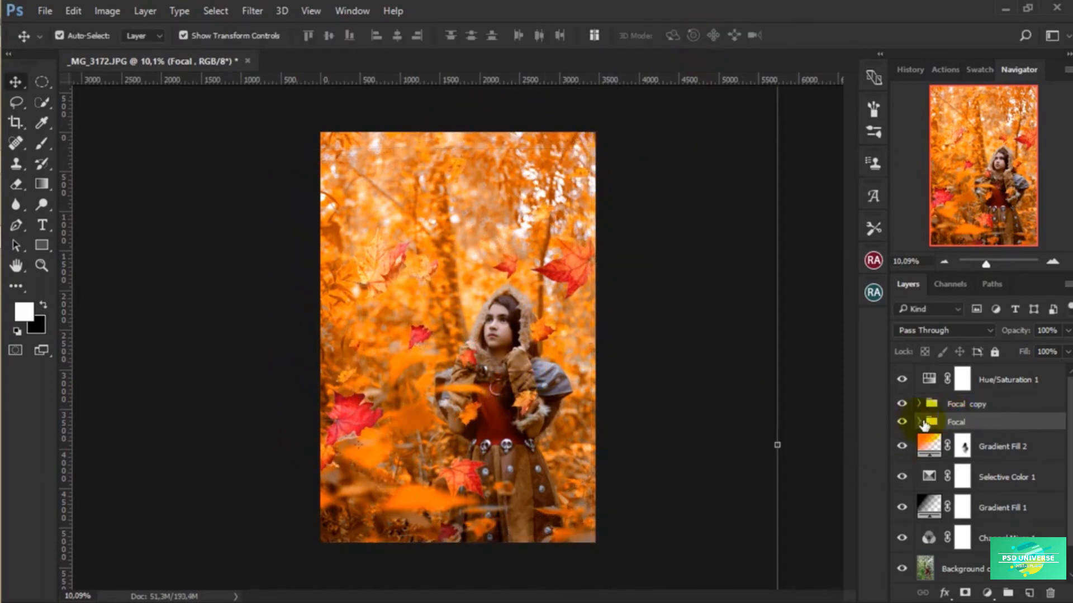
{"action": "left_click", "coordinate": [921, 423]}
{"action": "left_click", "coordinate": [981, 443]}
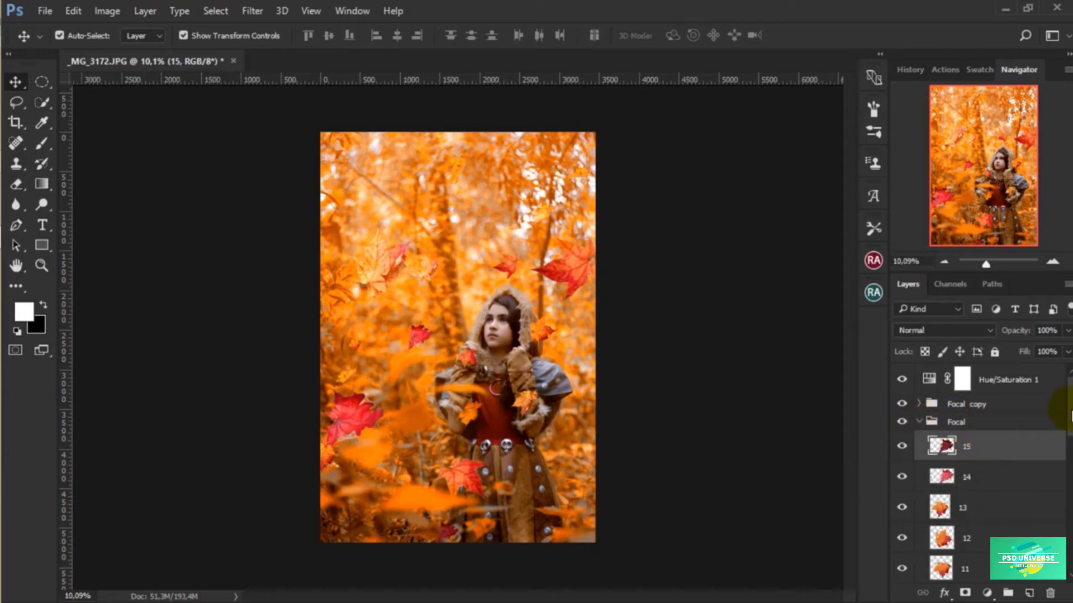
{"action": "scroll", "coordinate": [981, 443], "scroll_direction": "down", "scroll_amount": 5}
{"action": "right_click", "coordinate": [1011, 472]}
{"action": "left_click", "coordinate": [736, 562]}
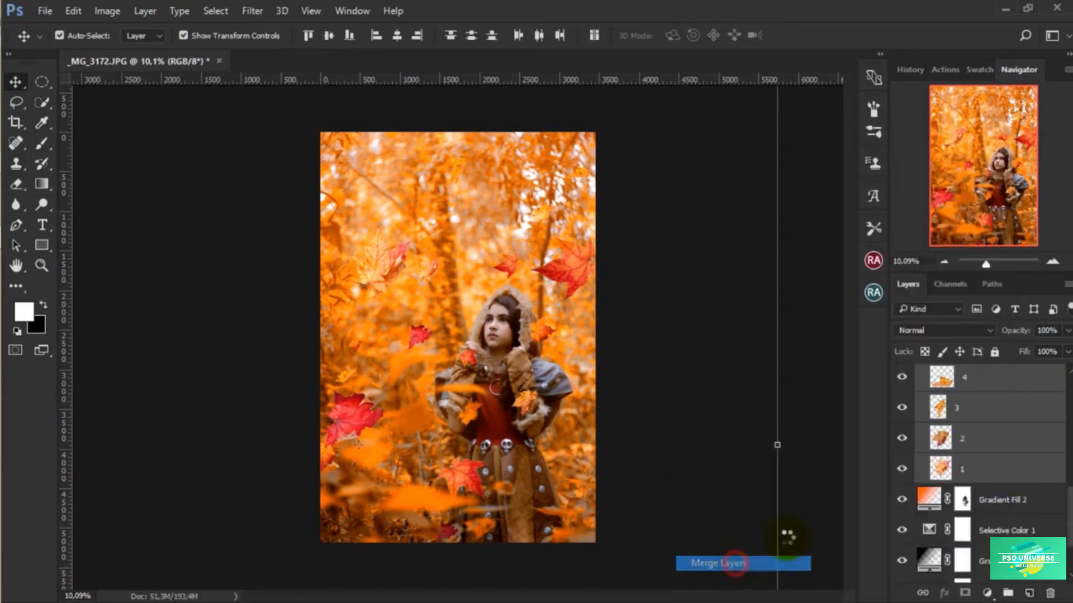
Step: Apply a Motion Blur to the merged leaves layer with an angle of 37° and a distance of 78 pixels
{"action": "left_click", "coordinate": [252, 11]}
{"action": "mouse_move", "coordinate": [291, 184]}
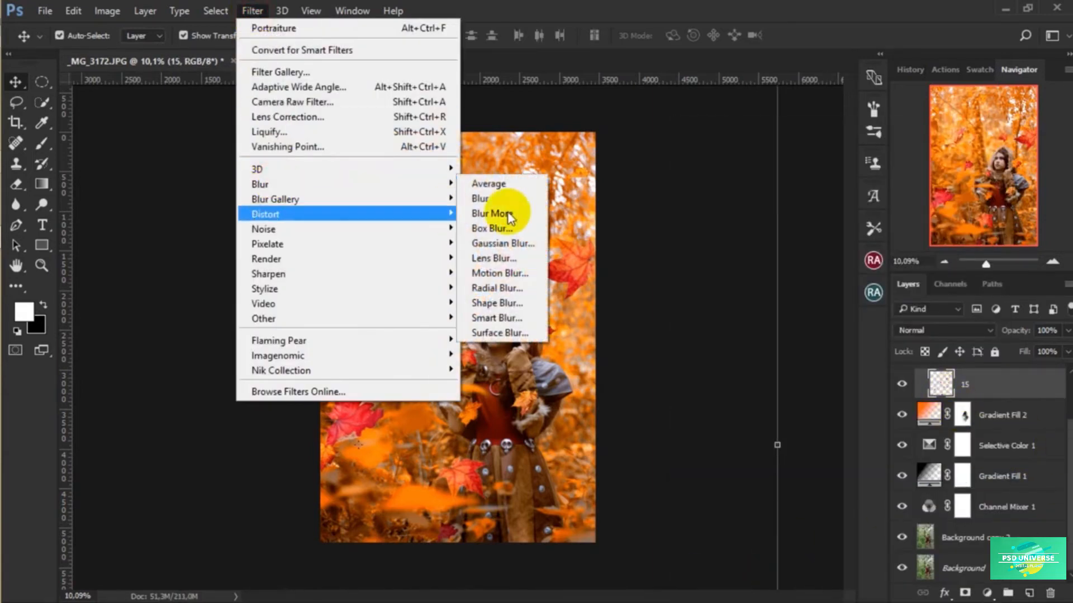
{"action": "left_click", "coordinate": [500, 273]}
{"action": "left_click_drag", "start_coordinate": [715, 322], "coordinate": [709, 332]}
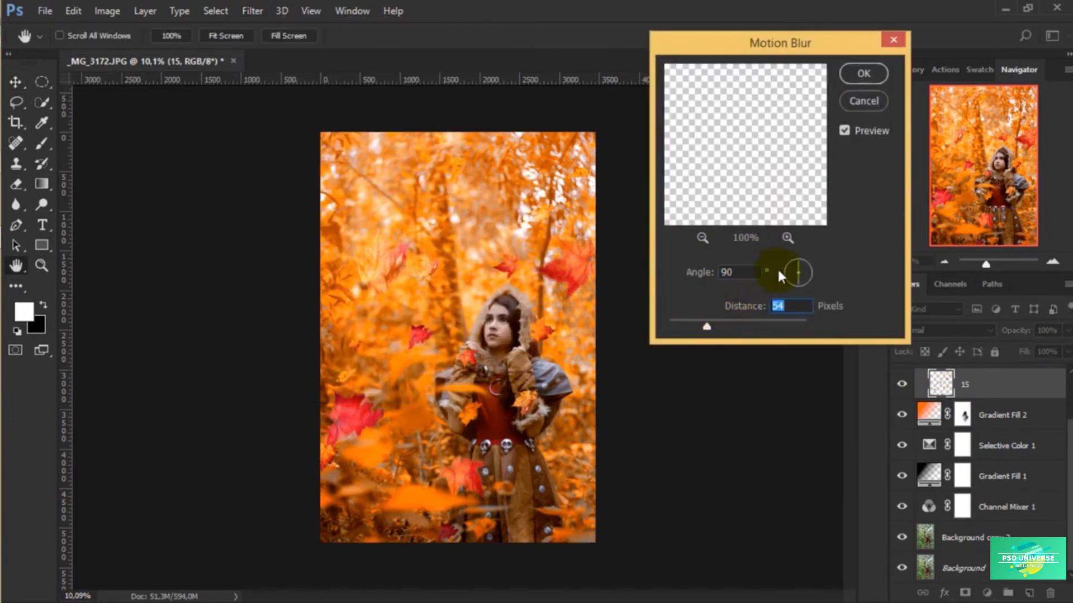
{"action": "left_click_drag", "start_coordinate": [805, 278], "coordinate": [782, 282]}
{"action": "left_click_drag", "start_coordinate": [707, 327], "coordinate": [714, 331]}
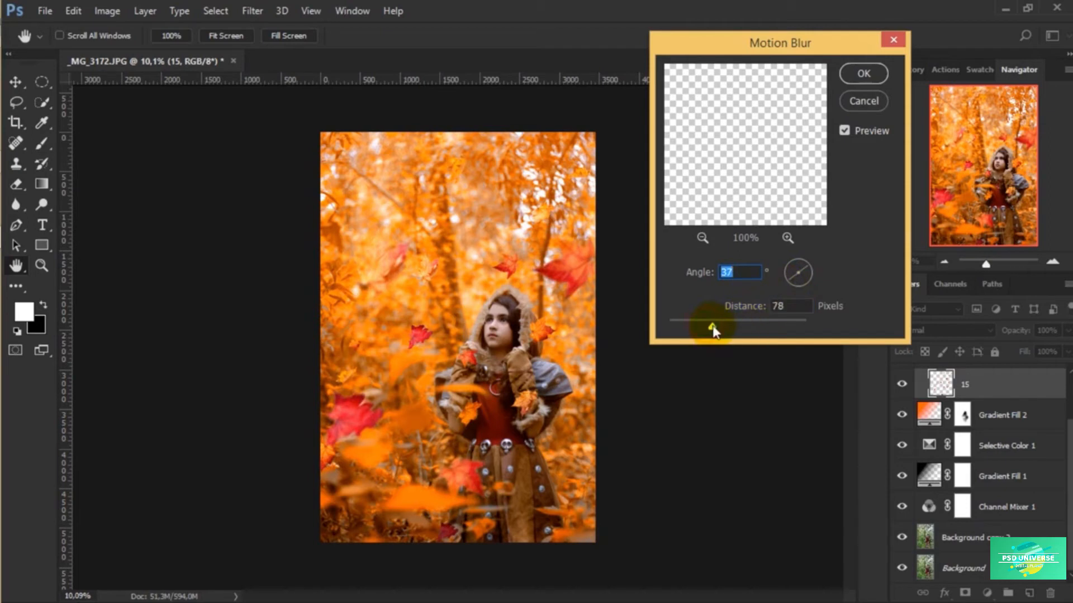
{"action": "left_click", "coordinate": [862, 76]}
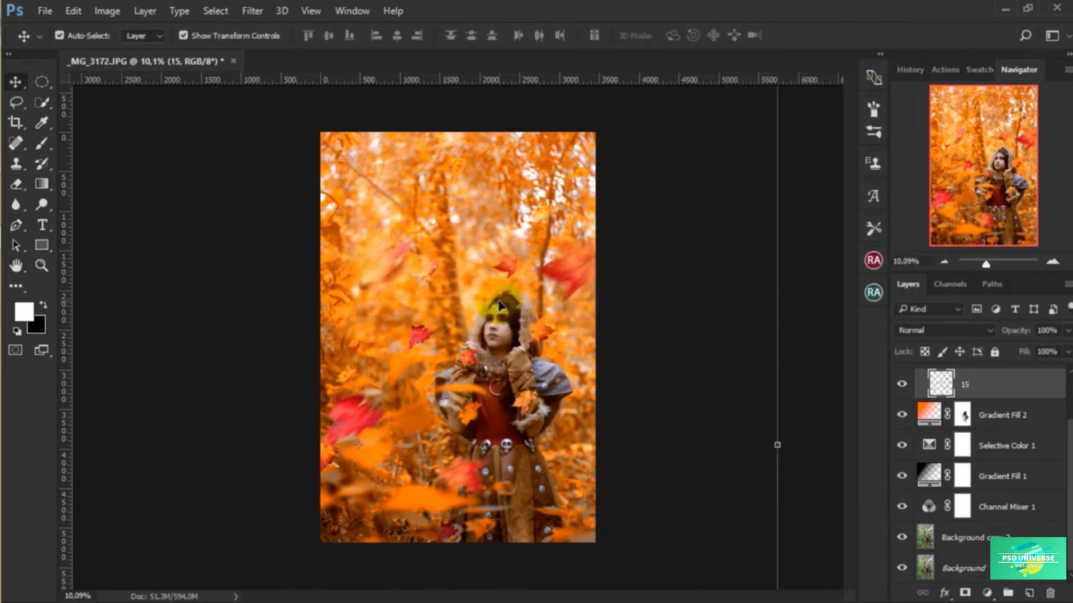
Step: Compare the image with and without the small leaves of the Focal copy group
{"action": "scroll", "coordinate": [143, 172], "scroll_direction": "down", "scroll_amount": 1}
{"action": "left_click", "coordinate": [47, 140]}
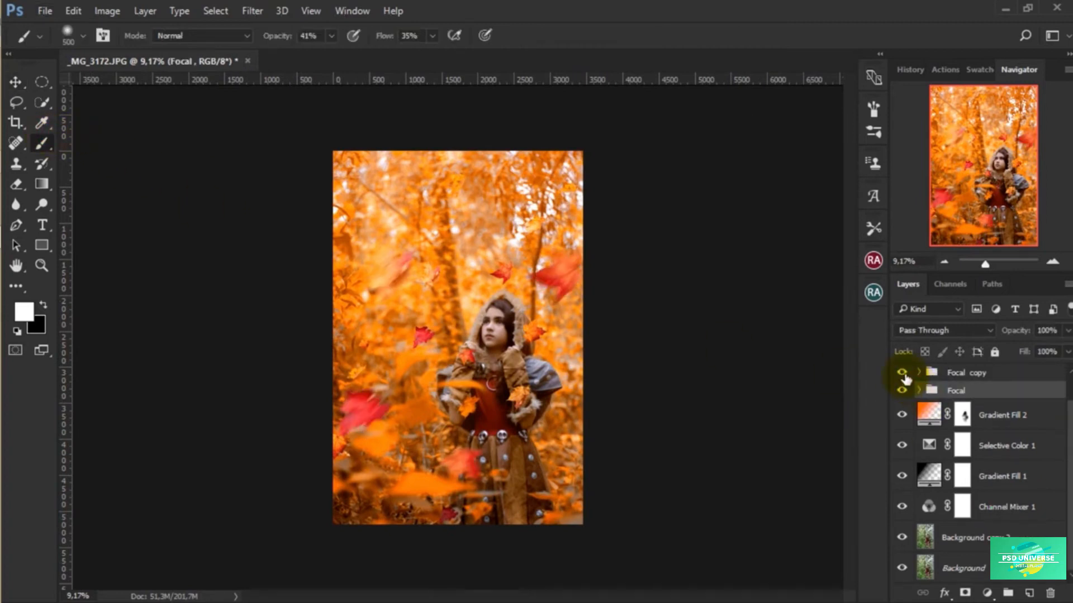
{"action": "left_click", "coordinate": [904, 375]}
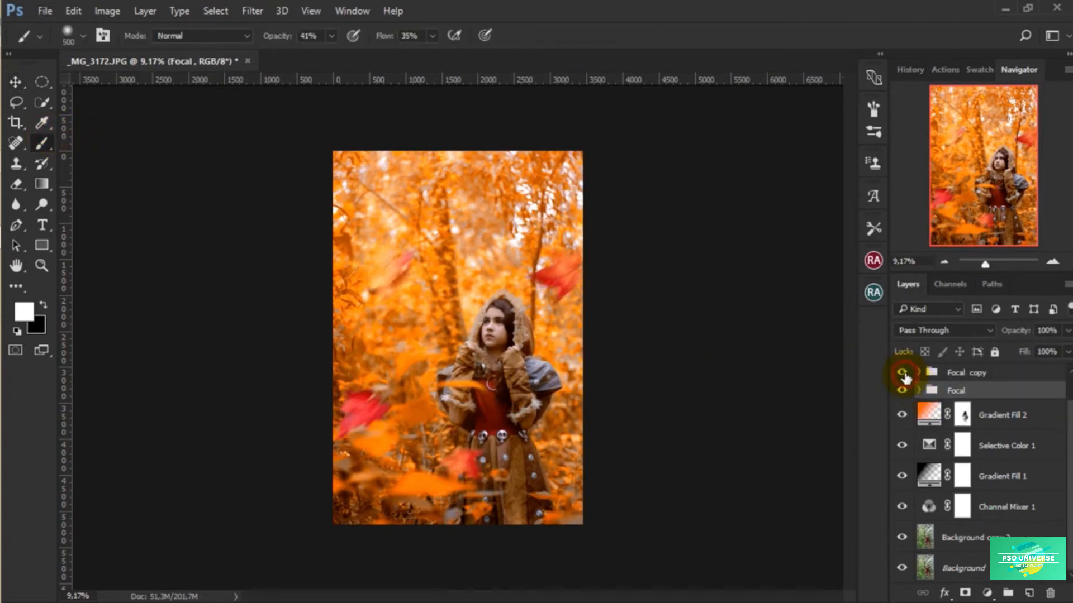
{"action": "left_click", "coordinate": [902, 374]}
{"action": "scroll", "coordinate": [510, 368], "scroll_direction": "down", "scroll_amount": 2}
{"action": "scroll", "coordinate": [510, 368], "scroll_direction": "up", "scroll_amount": 5}
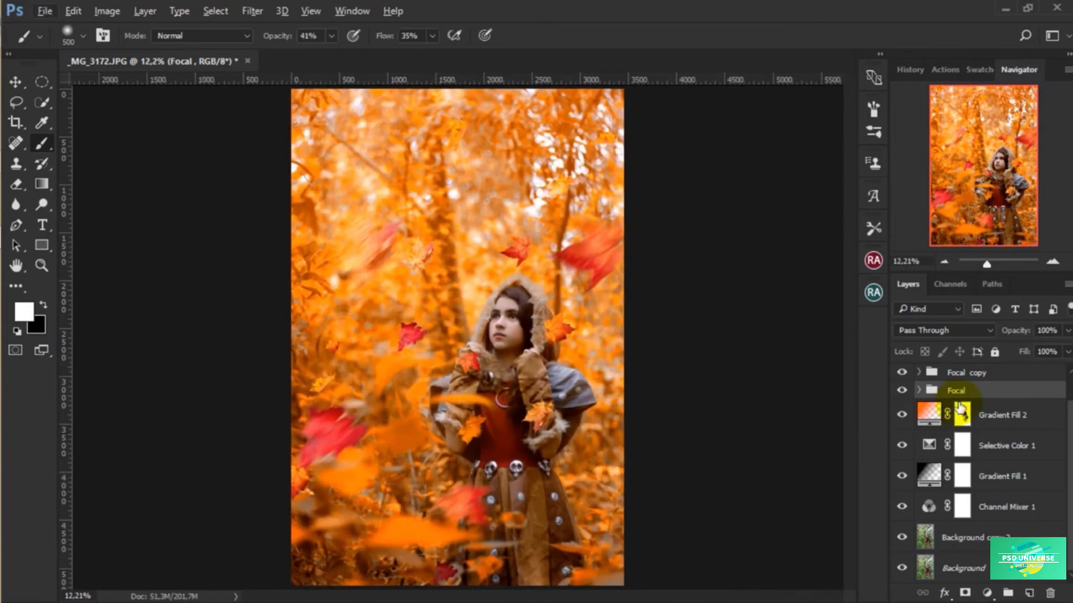
Step: Move the Gradient Fill 2 layer above the Focal copy group and compare the image with and without it
{"action": "scroll", "coordinate": [975, 402], "scroll_direction": "up", "scroll_amount": 1}
{"action": "left_click_drag", "start_coordinate": [988, 450], "coordinate": [986, 398]}
{"action": "left_click", "coordinate": [902, 410]}
{"action": "left_click", "coordinate": [902, 410]}
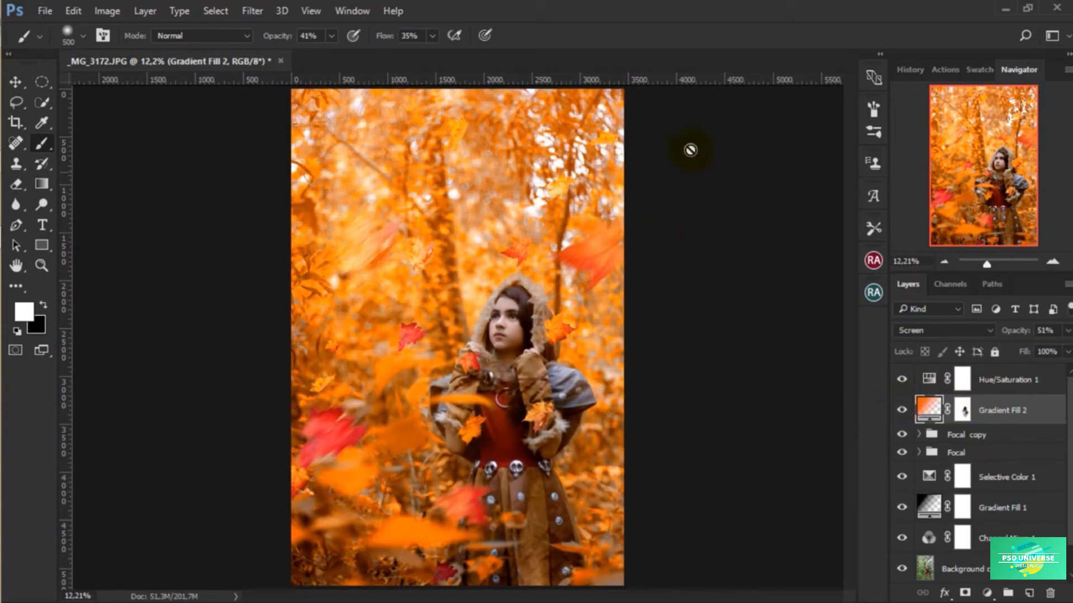
Step: Add a Selective Color adjustment layer above the Hue/Saturation 1 layer
{"action": "left_click", "coordinate": [990, 393]}
{"action": "key", "text": "x"}
{"action": "left_click", "coordinate": [987, 593]}
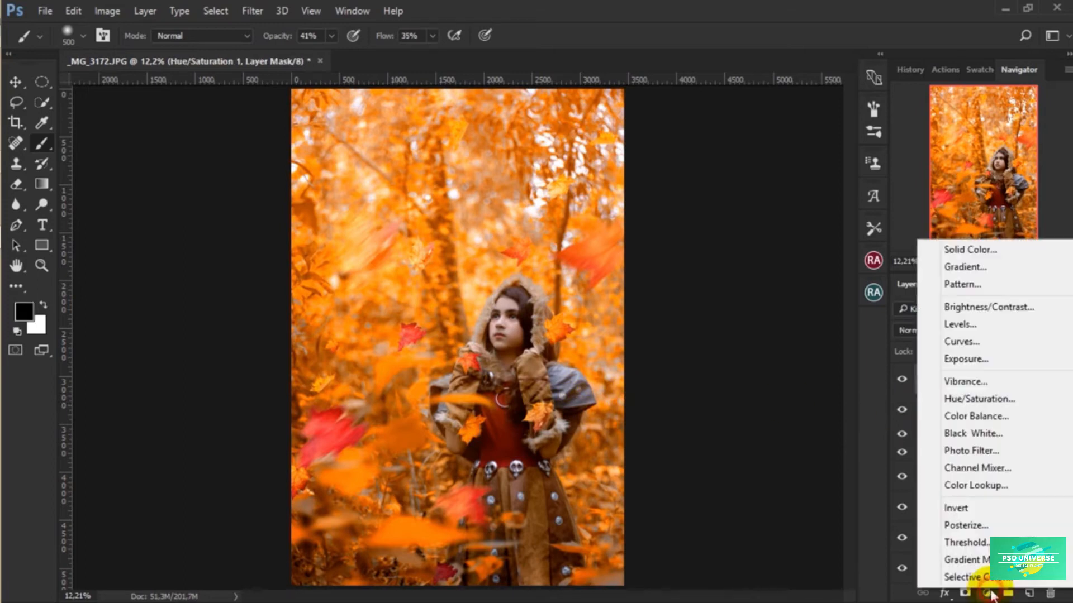
{"action": "left_click", "coordinate": [961, 578]}
Step: Set the Reds to Cyan -13, Magenta +16 and Yellow +34 in the new Selective Color adjustment
{"action": "scroll", "coordinate": [508, 328], "scroll_direction": "up", "scroll_amount": 6}
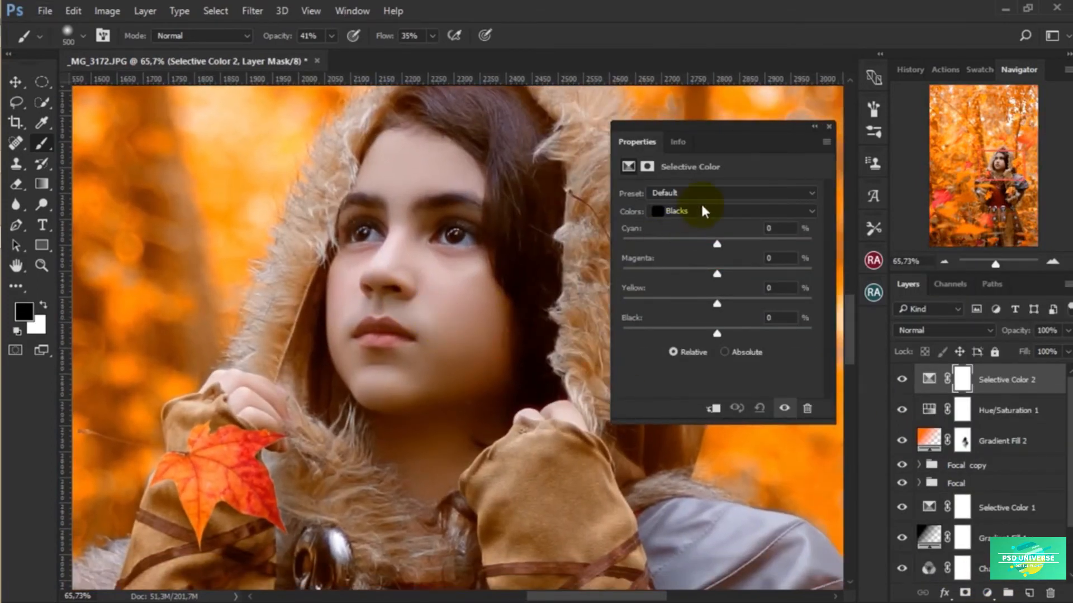
{"action": "left_click", "coordinate": [702, 211]}
{"action": "left_click", "coordinate": [684, 227]}
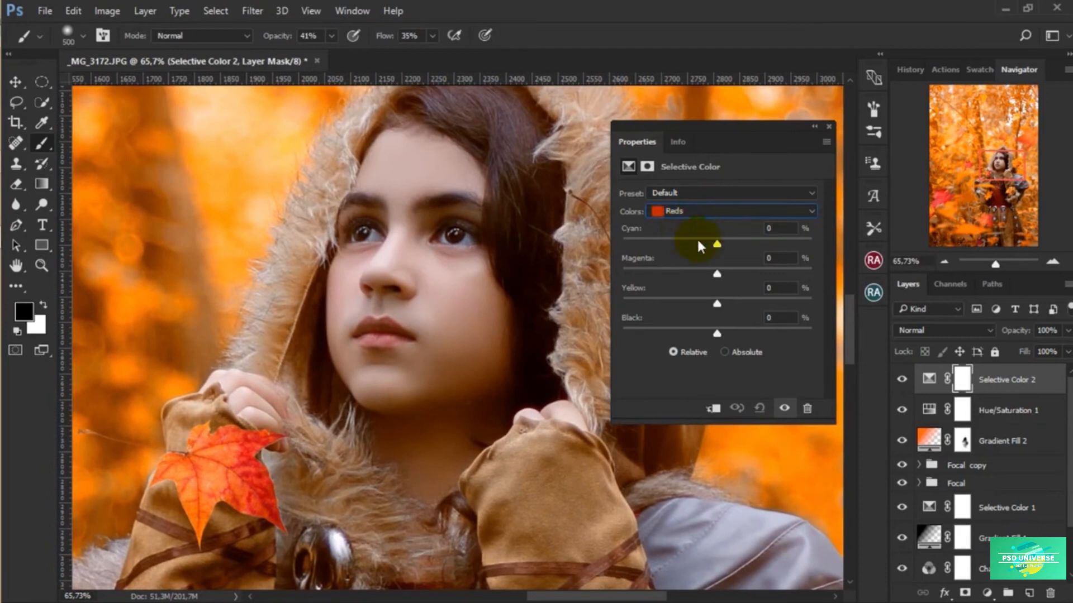
{"action": "scroll", "coordinate": [449, 324], "scroll_direction": "down", "scroll_amount": 3}
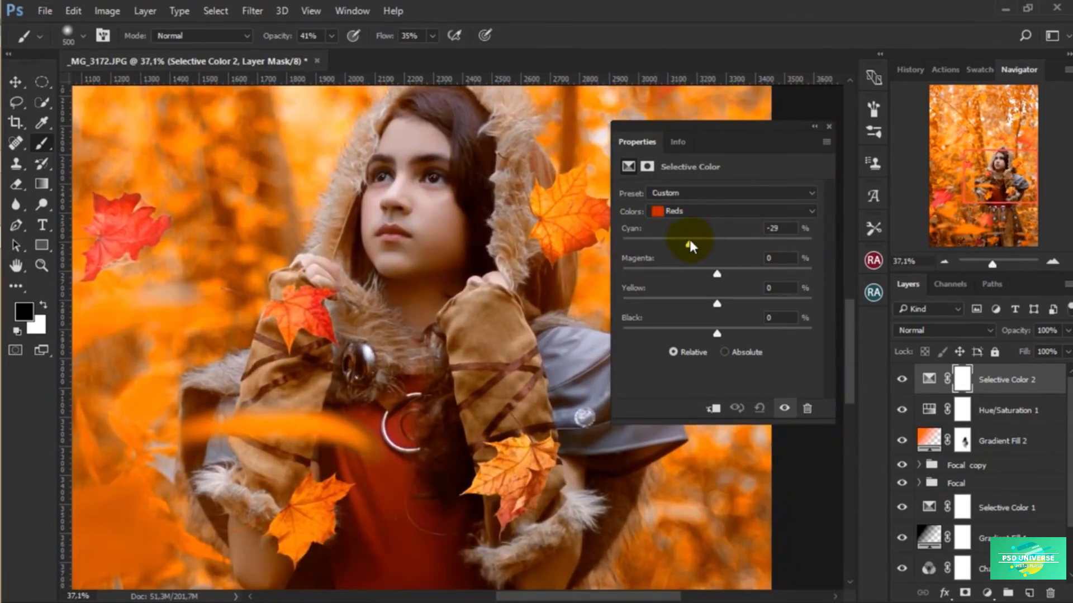
{"action": "left_click_drag", "start_coordinate": [717, 273], "coordinate": [701, 304]}
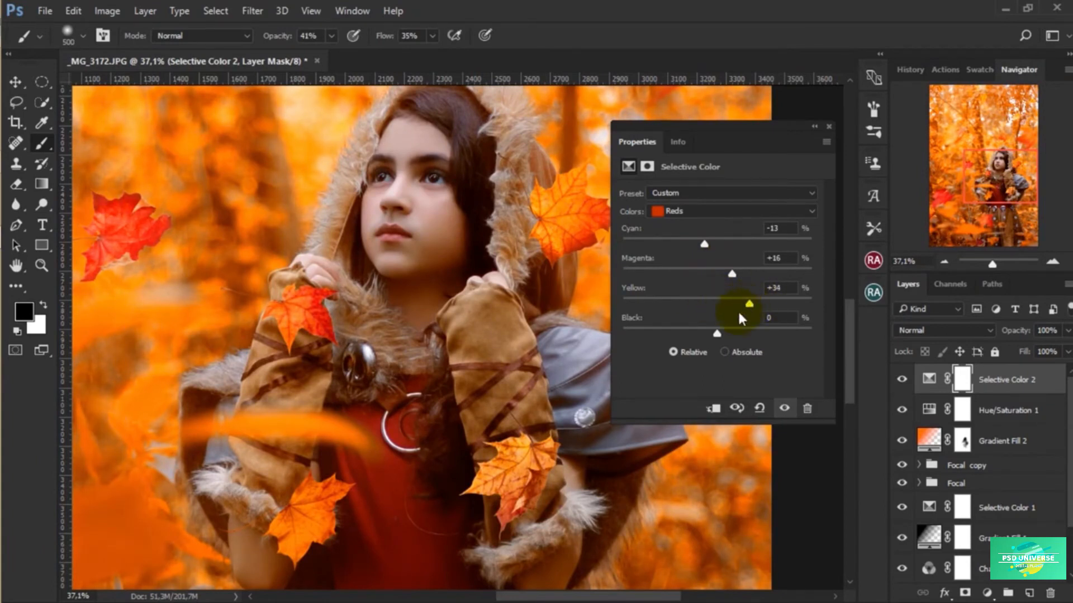
{"action": "scroll", "coordinate": [490, 312], "scroll_direction": "down", "scroll_amount": 4}
{"action": "left_click_drag", "start_coordinate": [717, 334], "coordinate": [716, 333]}
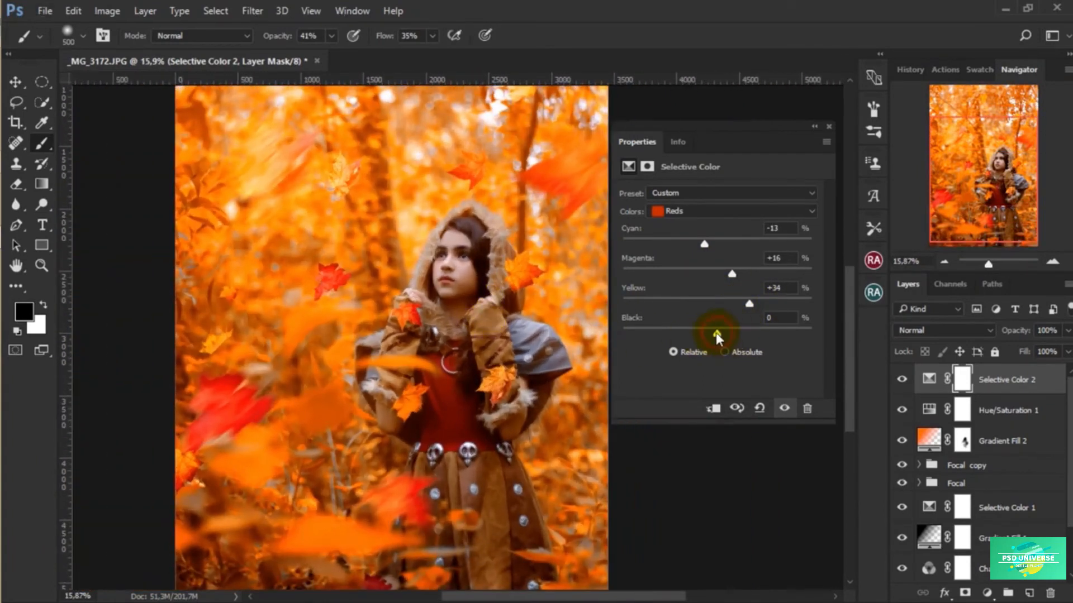
Step: Set the Yellows to Cyan +13 and Yellow -22 in the Selective Color 2 adjustment
{"action": "left_click", "coordinate": [699, 211]}
{"action": "left_click", "coordinate": [681, 239]}
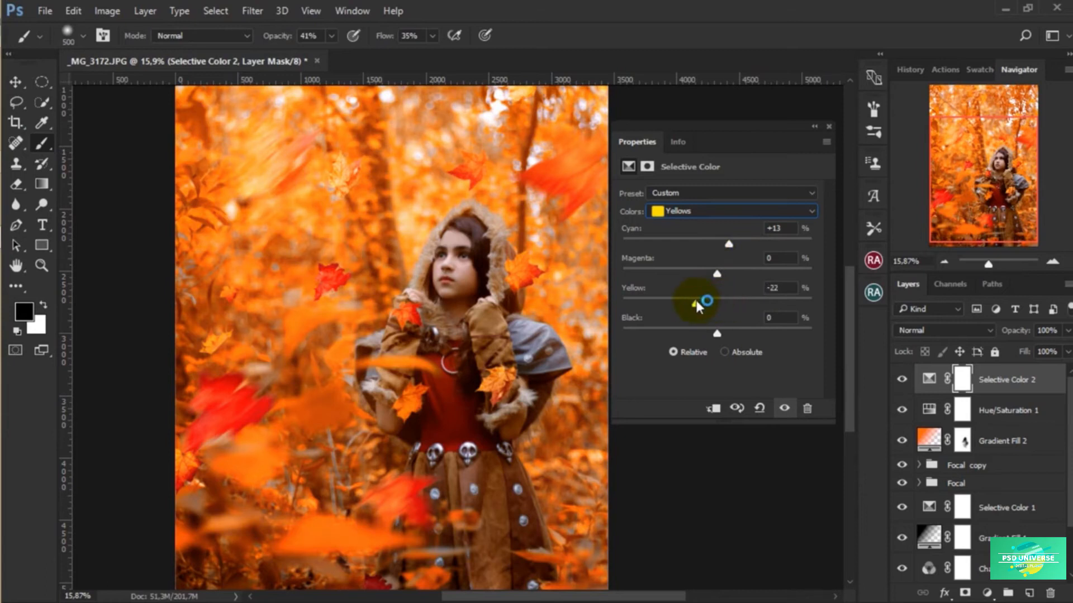
{"action": "left_click", "coordinate": [829, 127]}
{"action": "scroll", "coordinate": [478, 263], "scroll_direction": "down", "scroll_amount": 2}
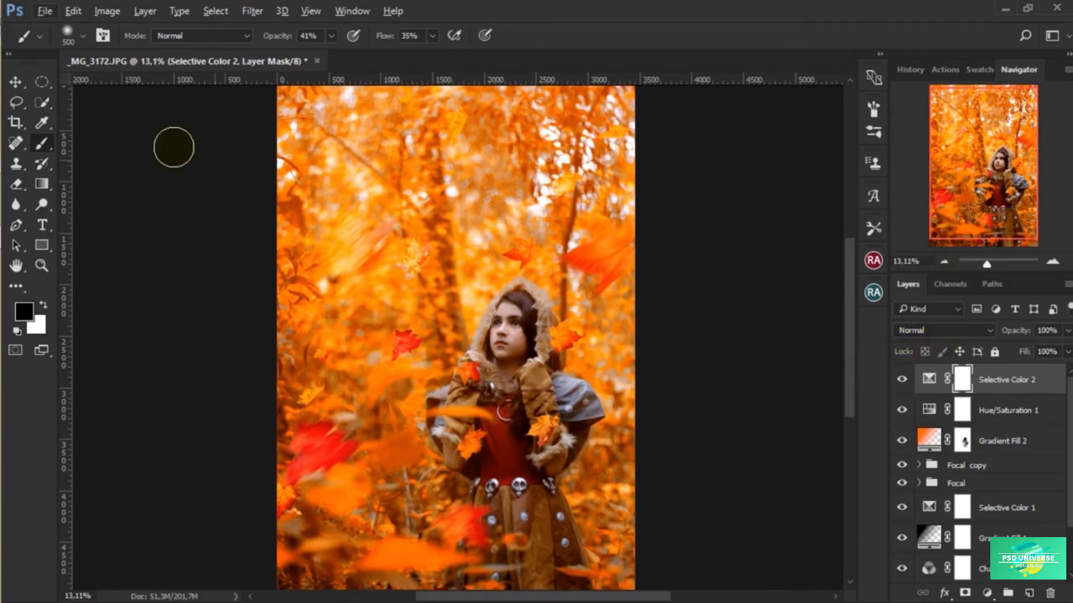
Step: Draw an elliptical selection with a 300 px feather and center it over the girl's head and upper body
{"action": "left_click", "coordinate": [42, 84]}
{"action": "left_click_drag", "start_coordinate": [478, 296], "coordinate": [612, 534]}
{"action": "left_click_drag", "start_coordinate": [534, 419], "coordinate": [515, 387]}
Step: Add a Curves adjustment layer limited to the selection and pull its white point inward to brighten the girl
{"action": "left_click", "coordinate": [987, 593]}
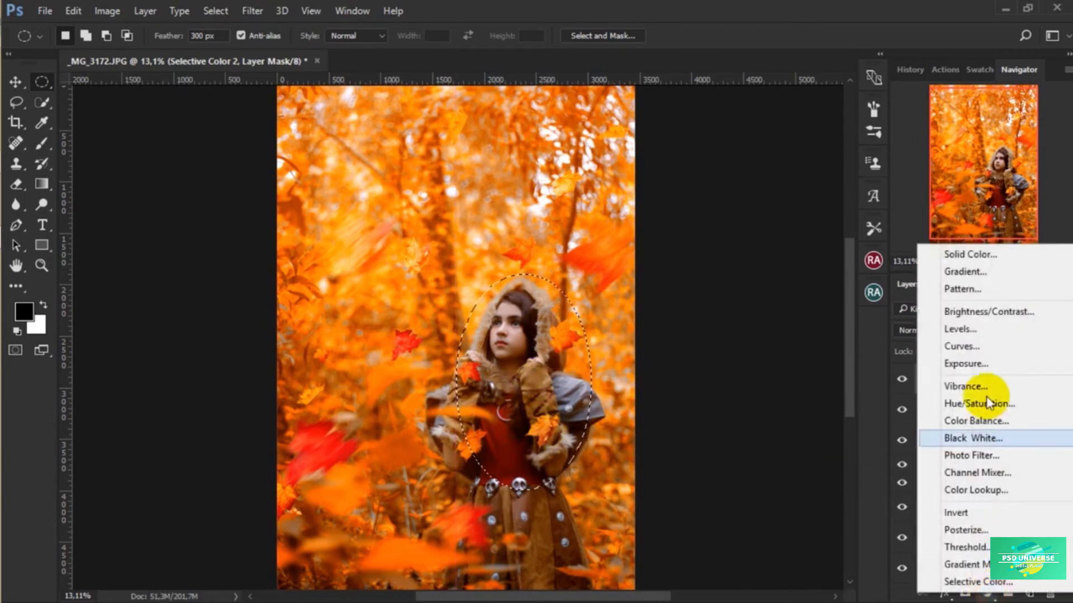
{"action": "left_click", "coordinate": [960, 344]}
{"action": "left_click", "coordinate": [800, 231]}
{"action": "left_click_drag", "start_coordinate": [799, 229], "coordinate": [785, 229]}
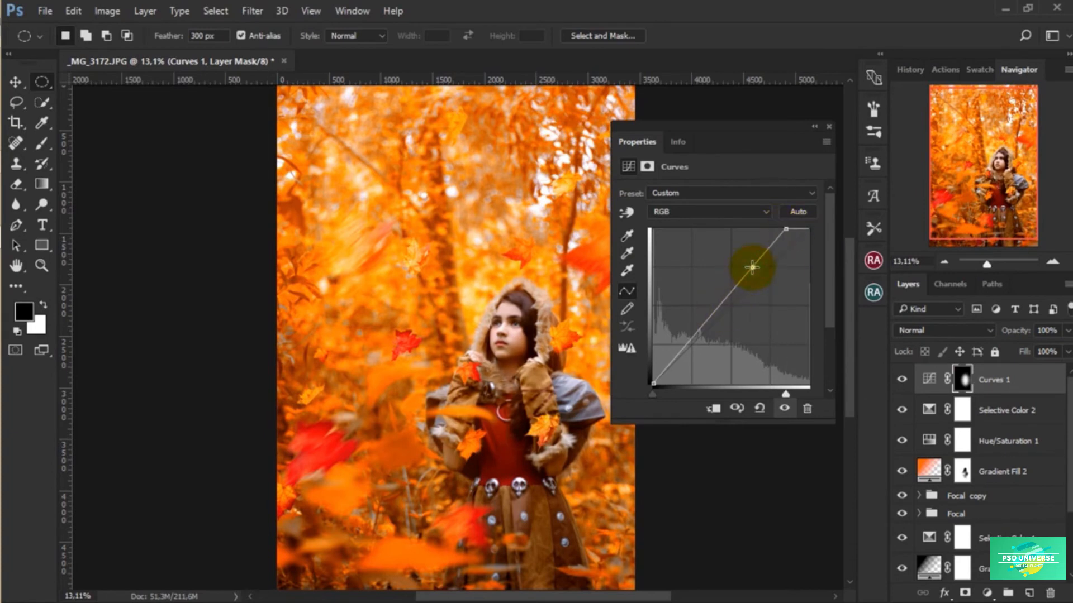
{"action": "left_click", "coordinate": [829, 127]}
Step: Feather the Curves 1 layer mask by about 68.5 px and compare the image with and without the adjustment
{"action": "double_click", "coordinate": [963, 380]}
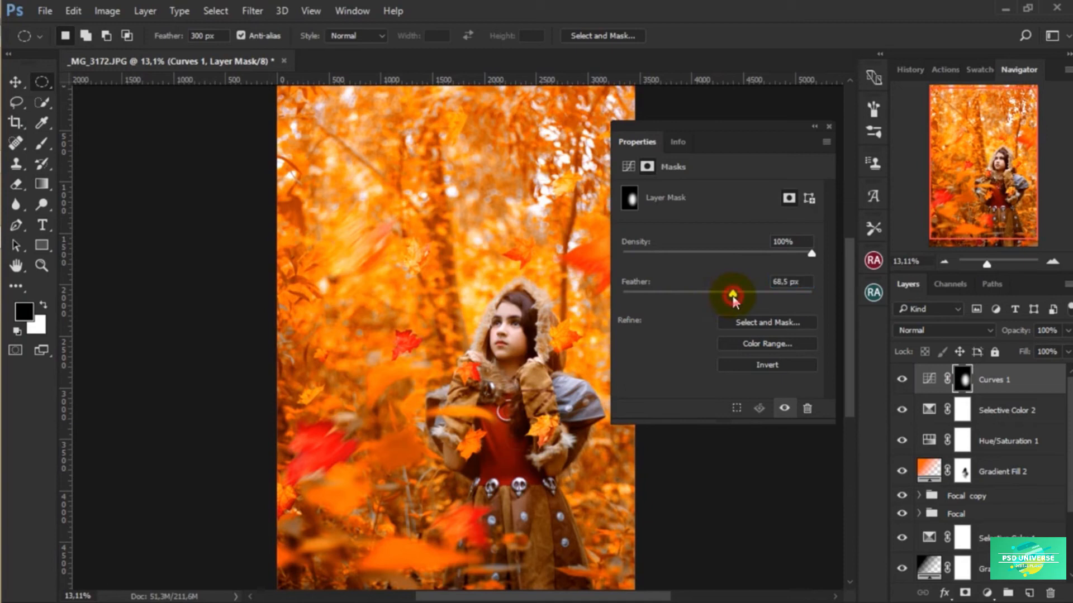
{"action": "left_click", "coordinate": [829, 127]}
{"action": "left_click", "coordinate": [902, 379]}
{"action": "left_click", "coordinate": [902, 379]}
{"action": "scroll", "coordinate": [502, 306], "scroll_direction": "down", "scroll_amount": 6}
{"action": "scroll", "coordinate": [493, 346], "scroll_direction": "up", "scroll_amount": 5}
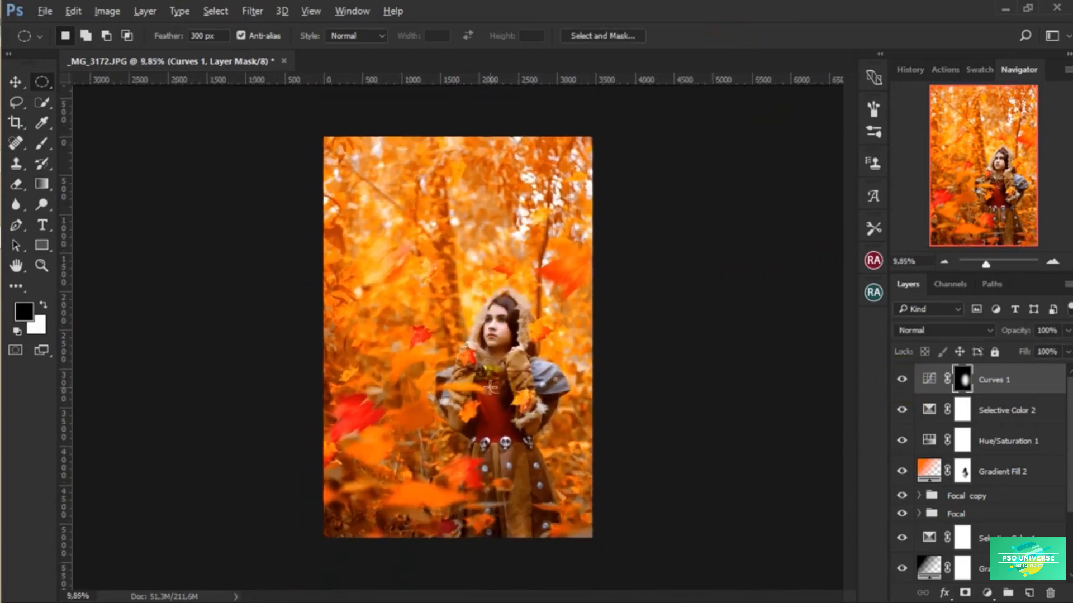
Step: Add a Brightness/Contrast adjustment layer with Brightness 11 and Contrast 8
{"action": "left_click", "coordinate": [987, 593]}
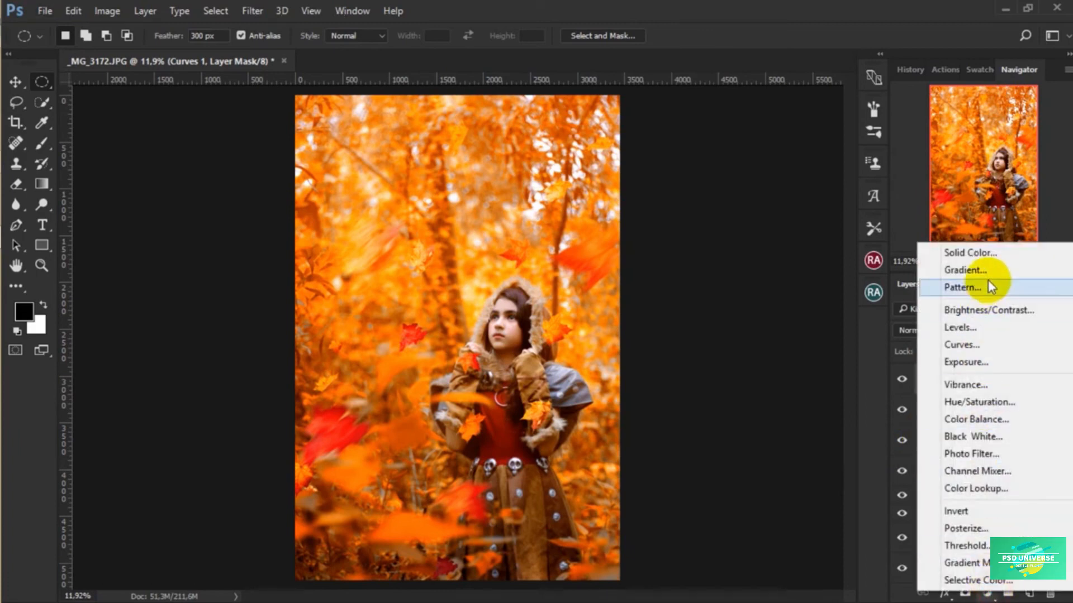
{"action": "left_click", "coordinate": [966, 312]}
{"action": "left_click_drag", "start_coordinate": [716, 230], "coordinate": [722, 263]}
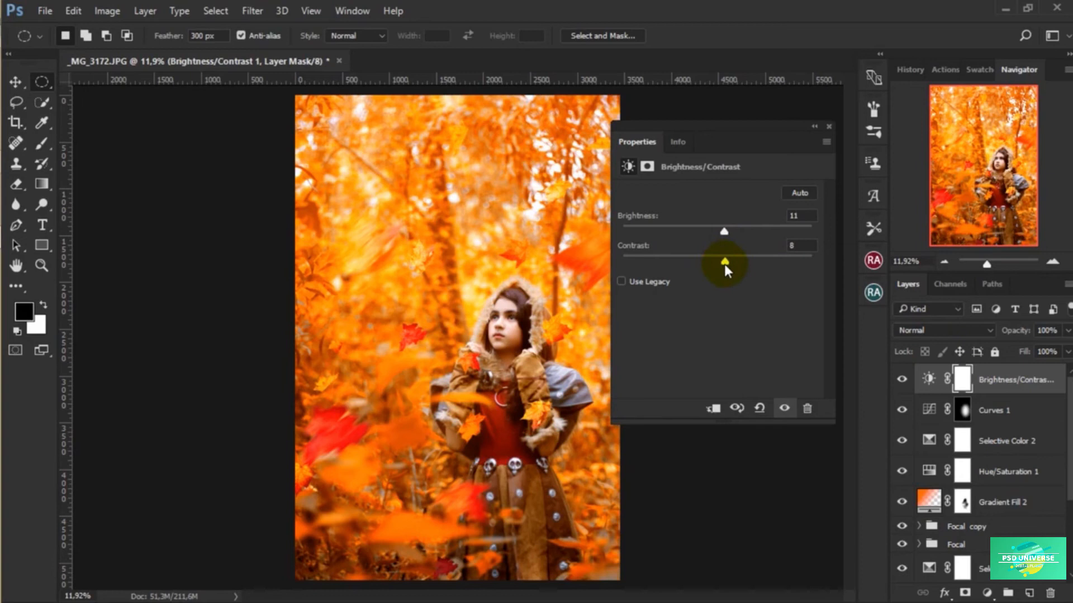
{"action": "left_click", "coordinate": [827, 126]}
Step: Set the Curves 1 layer's opacity to 70%
{"action": "left_click", "coordinate": [1012, 408]}
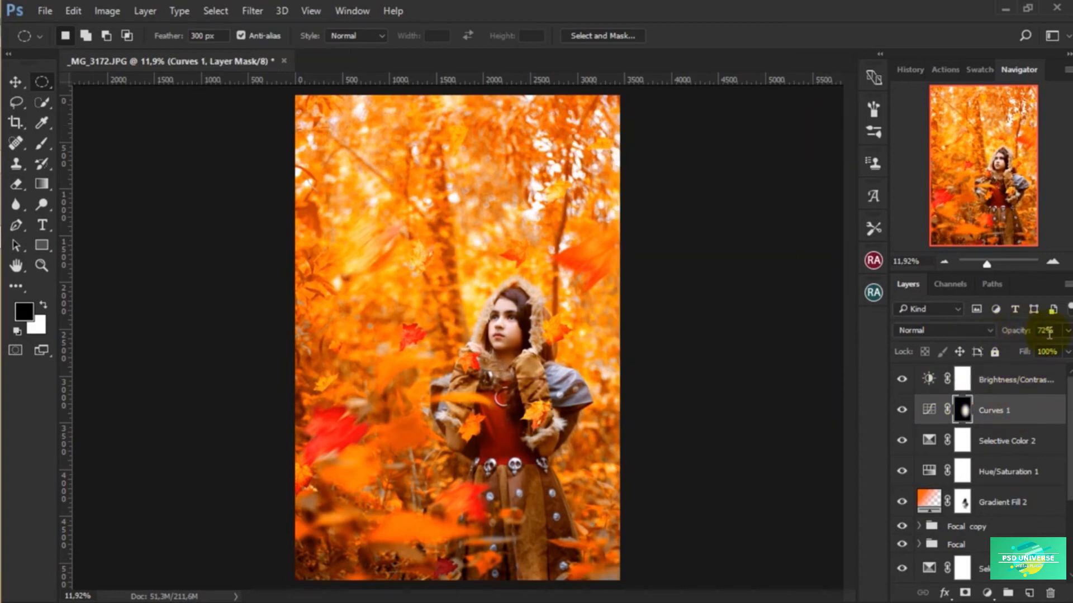
{"action": "type", "text": "70"}
{"action": "key", "text": "Return"}
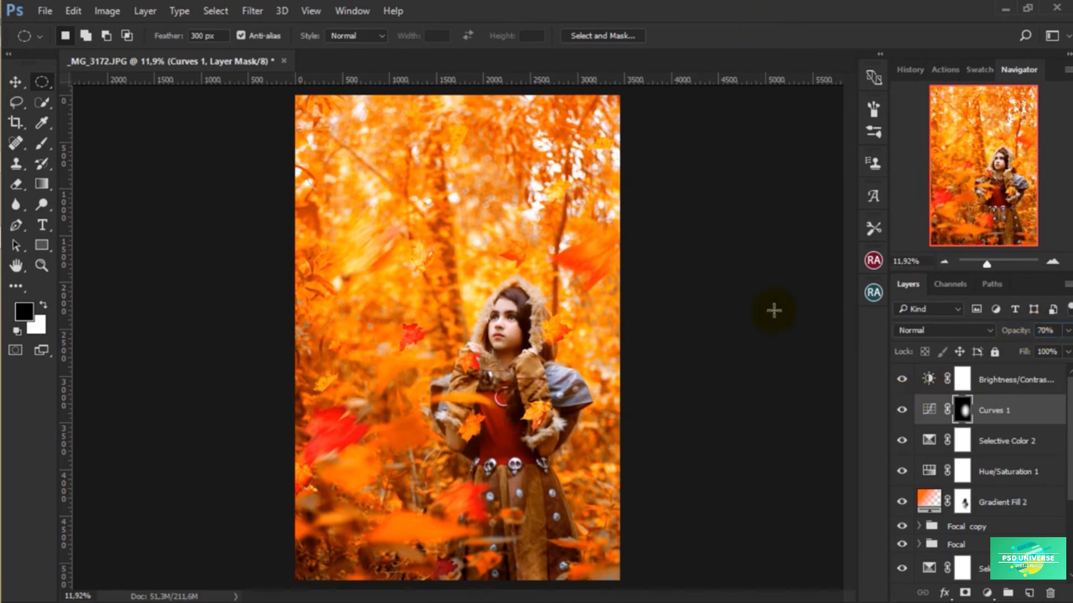
Step: Stamp all visible layers into a new merged layer above Brightness/Contrast and duplicate that merged layer
{"action": "left_click", "coordinate": [1020, 380]}
{"action": "scroll", "coordinate": [559, 335], "scroll_direction": "down", "scroll_amount": 1}
{"action": "scroll", "coordinate": [559, 335], "scroll_direction": "up", "scroll_amount": 1}
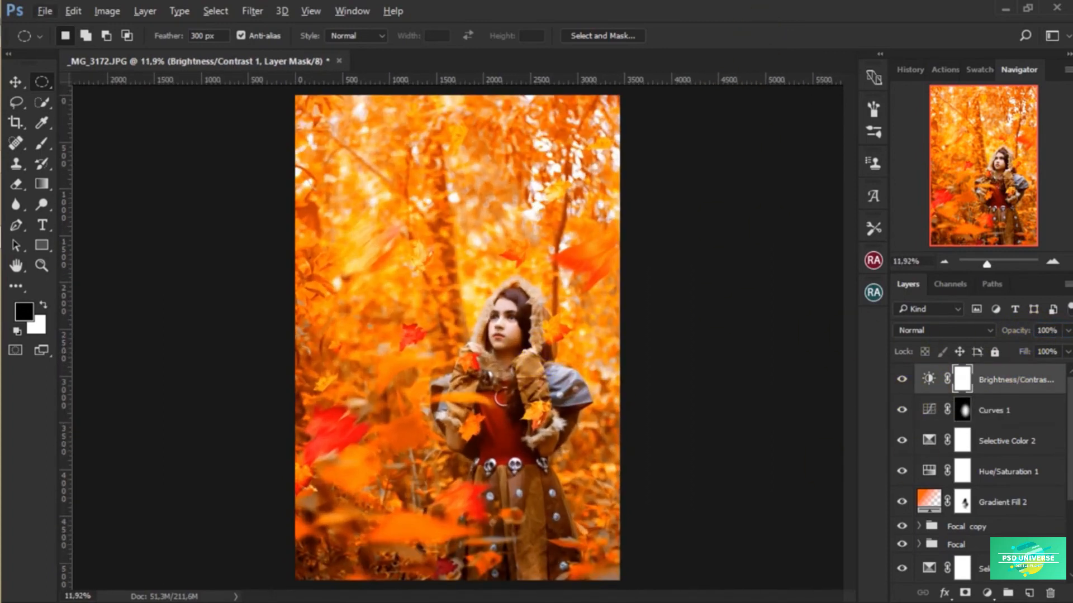
{"action": "key", "text": "l"}
{"action": "key", "text": "ctrl+alt+shift+e"}
{"action": "key", "text": "x"}
{"action": "key", "text": "ctrl+j"}
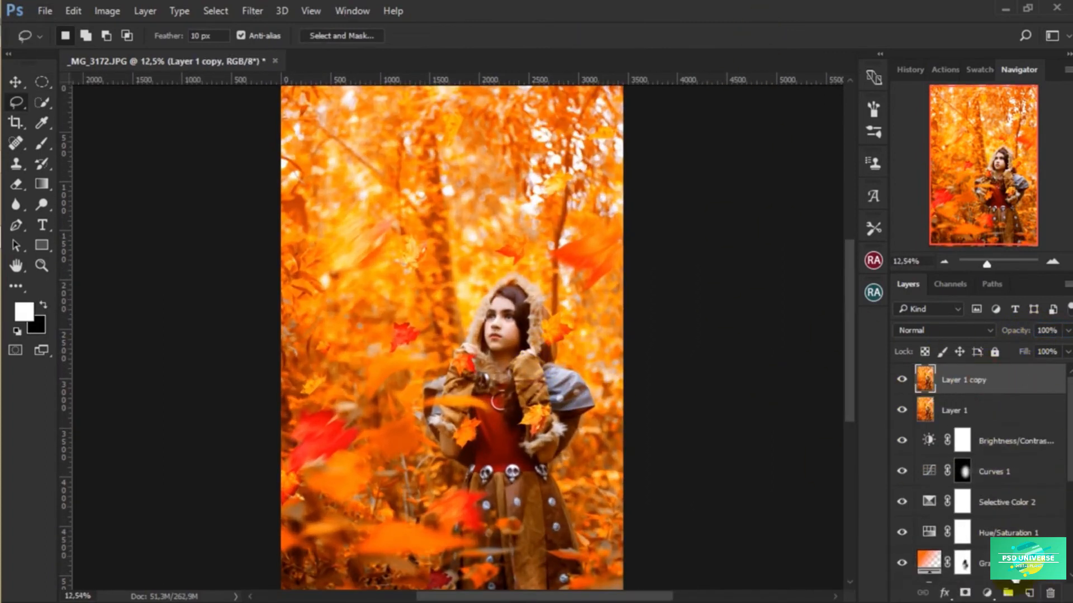
Step: Run the "Bikin detail gambar" action on the duplicate, accepting a High Pass radius of 2.0 pixels, and inspect the sharpened girl up close
{"action": "left_click", "coordinate": [946, 69]}
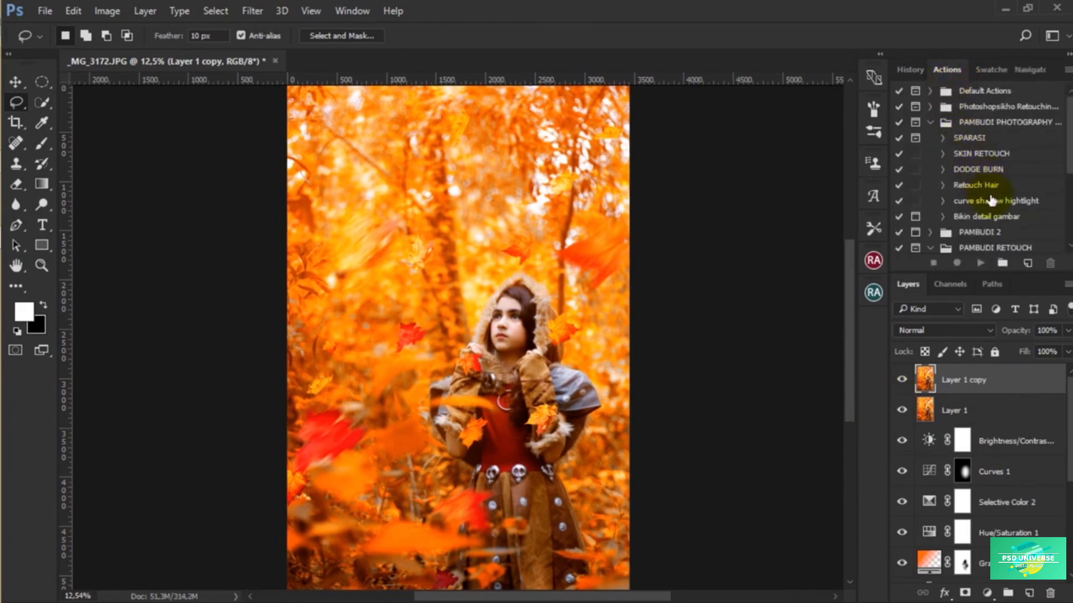
{"action": "left_click", "coordinate": [987, 216]}
{"action": "left_click", "coordinate": [980, 263]}
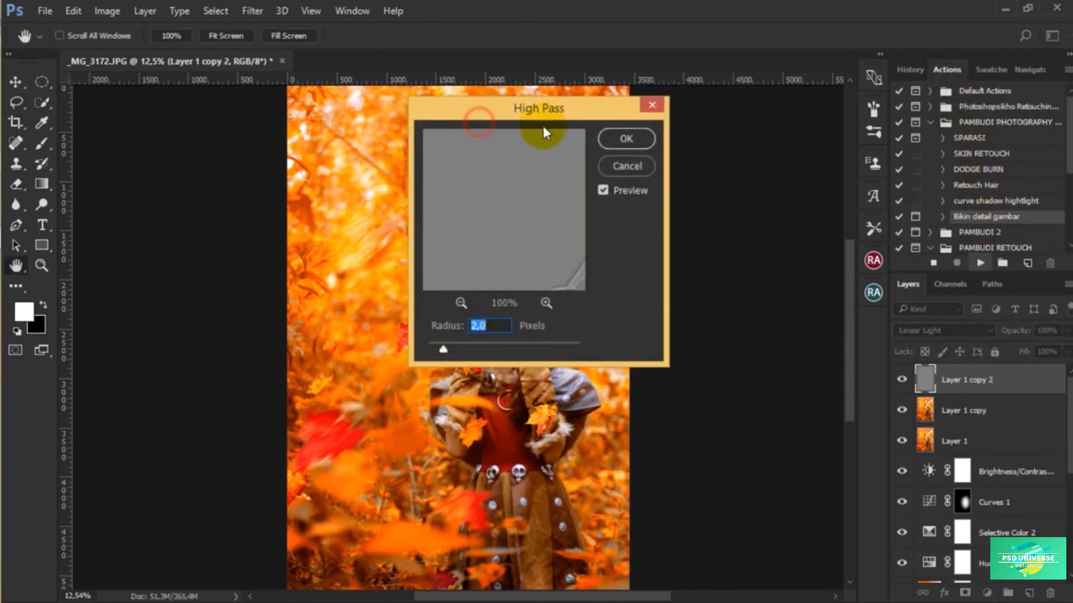
{"action": "left_click_drag", "start_coordinate": [549, 119], "coordinate": [710, 117]}
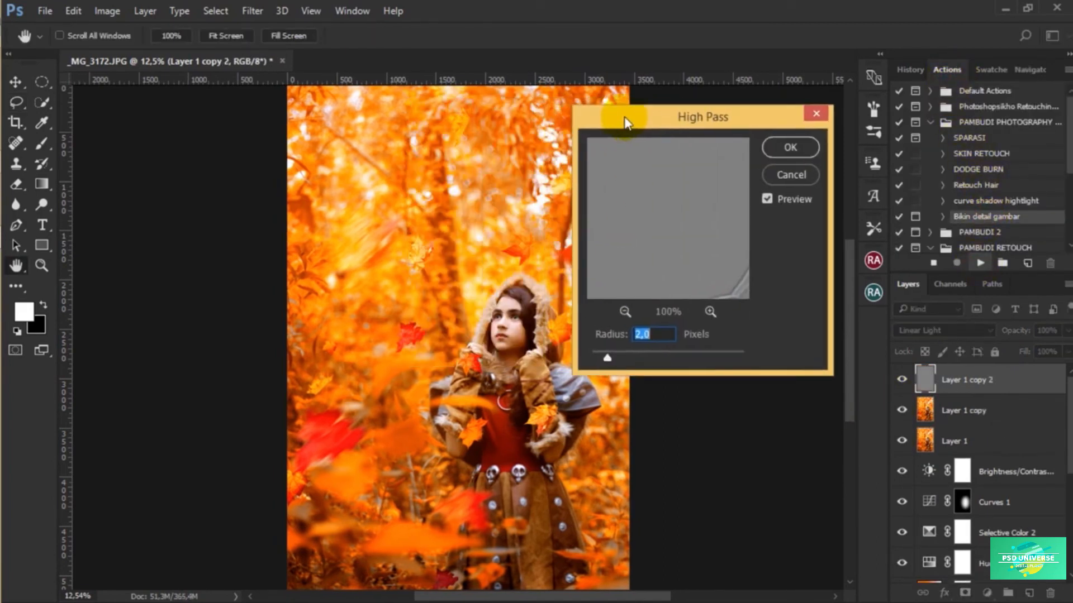
{"action": "left_click", "coordinate": [785, 147]}
{"action": "scroll", "coordinate": [528, 366], "scroll_direction": "up", "scroll_amount": 5}
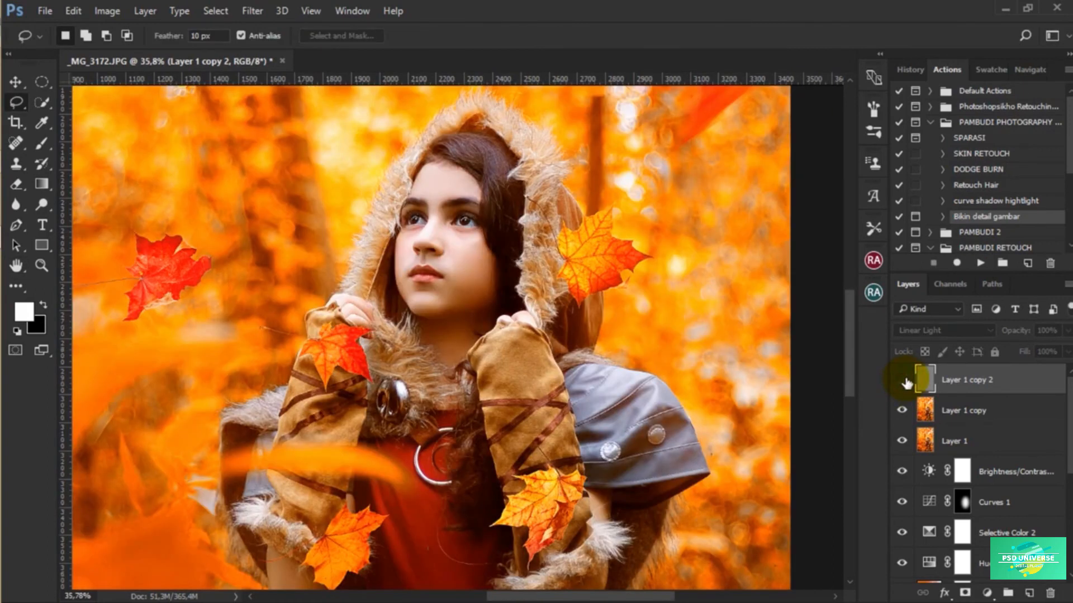
{"action": "scroll", "coordinate": [632, 370], "scroll_direction": "down", "scroll_amount": 5}
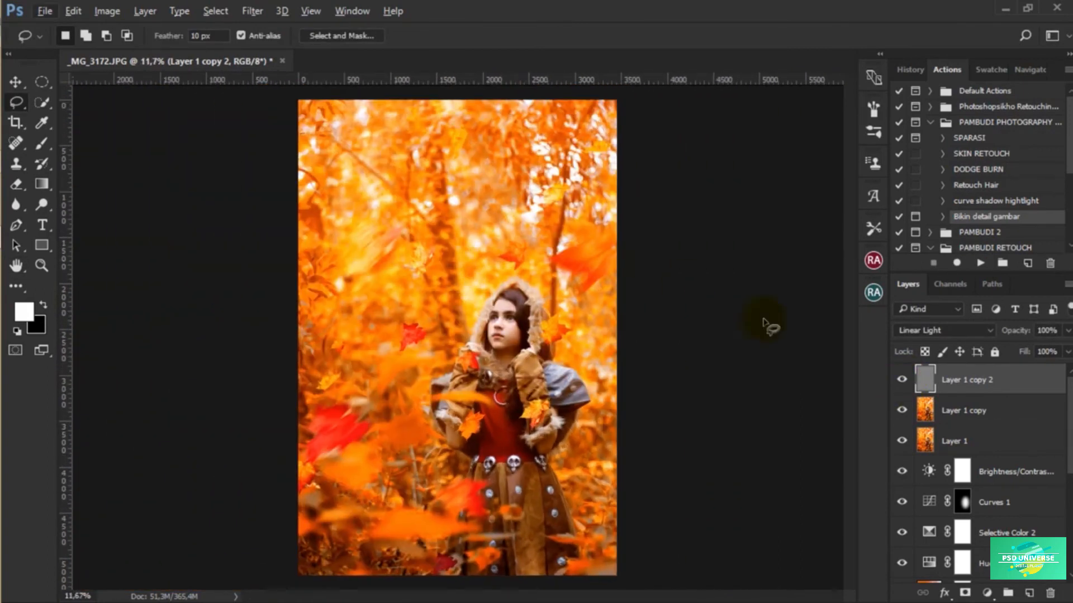
Step: Group all layers from Channel Mixer 1 up to Brightness/Contrast and name the group "coloring"
{"action": "scroll", "coordinate": [1018, 509], "scroll_direction": "down", "scroll_amount": 5}
{"action": "left_click", "coordinate": [1018, 509]}
{"action": "scroll", "coordinate": [1028, 447], "scroll_direction": "up", "scroll_amount": 4}
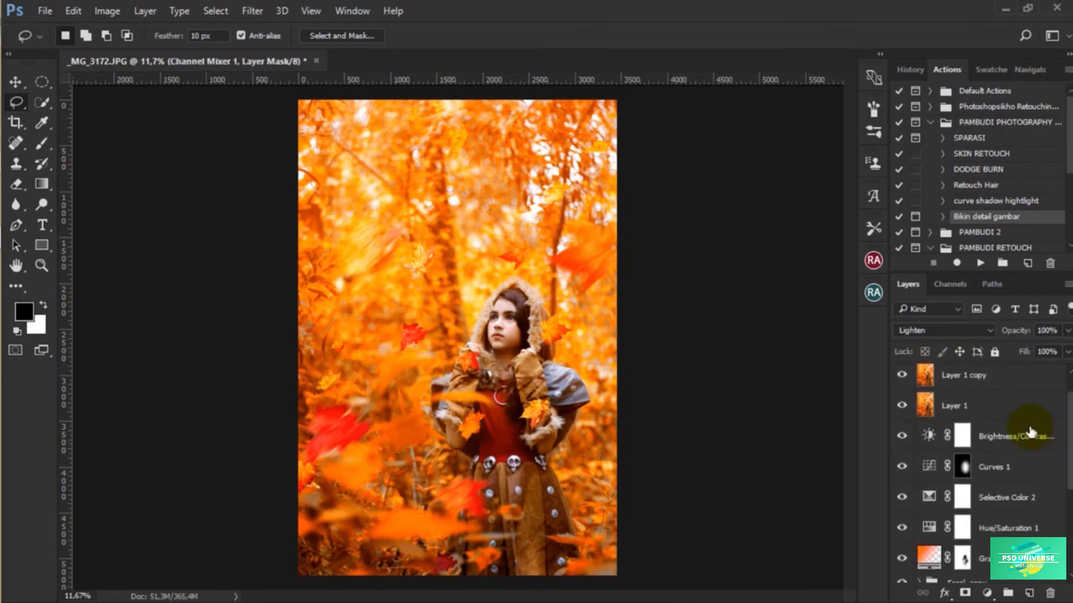
{"action": "left_click", "coordinate": [1025, 444], "text": "shift"}
{"action": "key", "text": "ctrl+g"}
{"action": "left_click", "coordinate": [971, 464]}
{"action": "type", "text": "coloring"}
Step: Group Layer 1, Layer 1 copy and Layer 1 copy 2, and compare the image with and without that group
{"action": "left_click", "coordinate": [990, 435]}
{"action": "left_click", "coordinate": [994, 384], "text": "shift"}
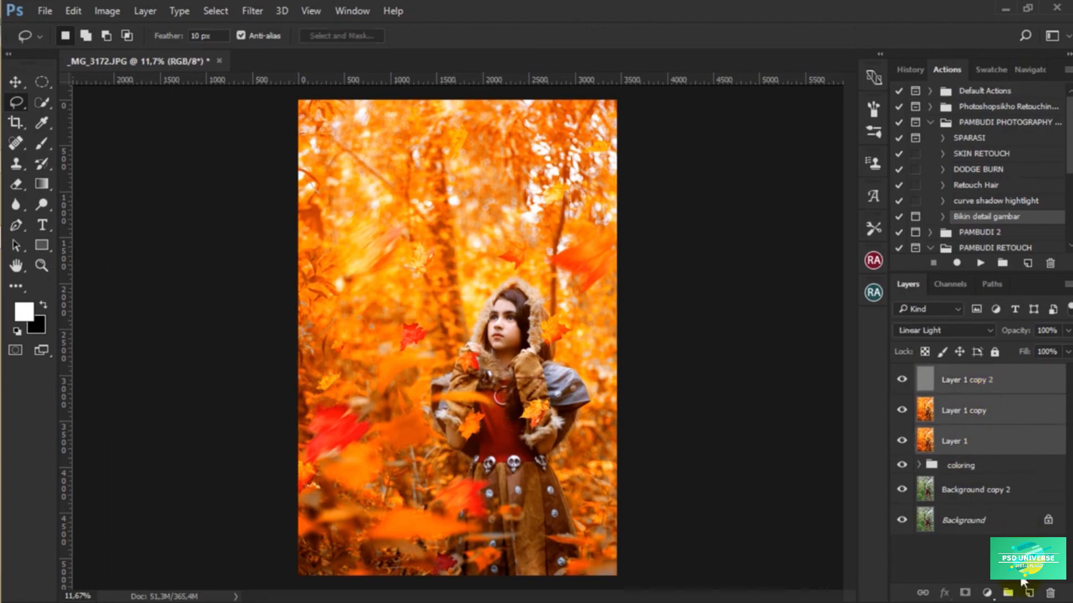
{"action": "key", "text": "ctrl+g"}
{"action": "left_click", "coordinate": [902, 375]}
{"action": "left_click", "coordinate": [902, 375]}
{"action": "left_click", "coordinate": [902, 374]}
{"action": "left_click", "coordinate": [902, 374]}
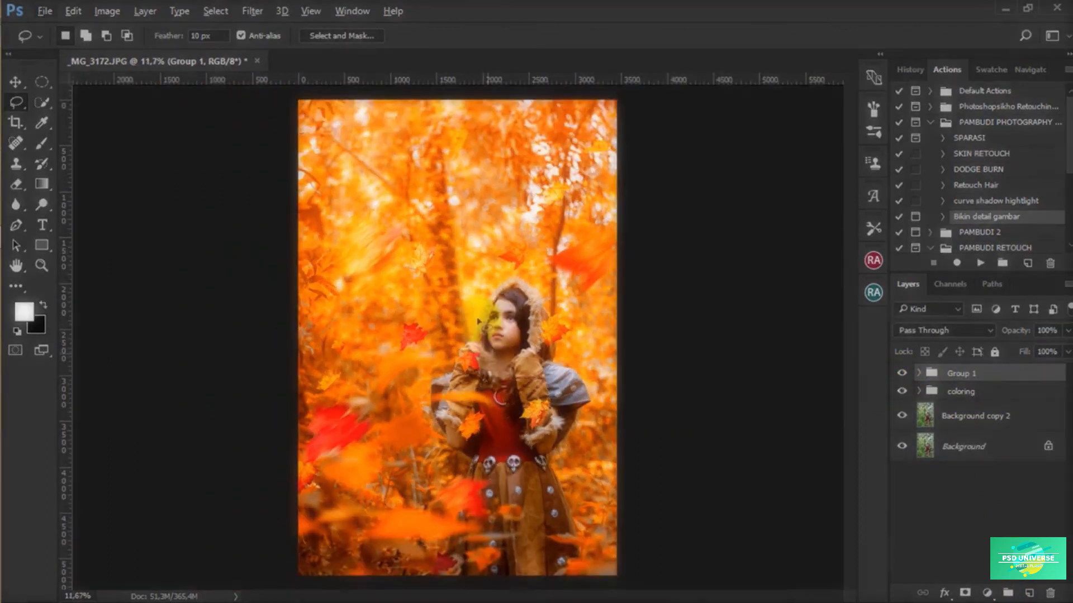